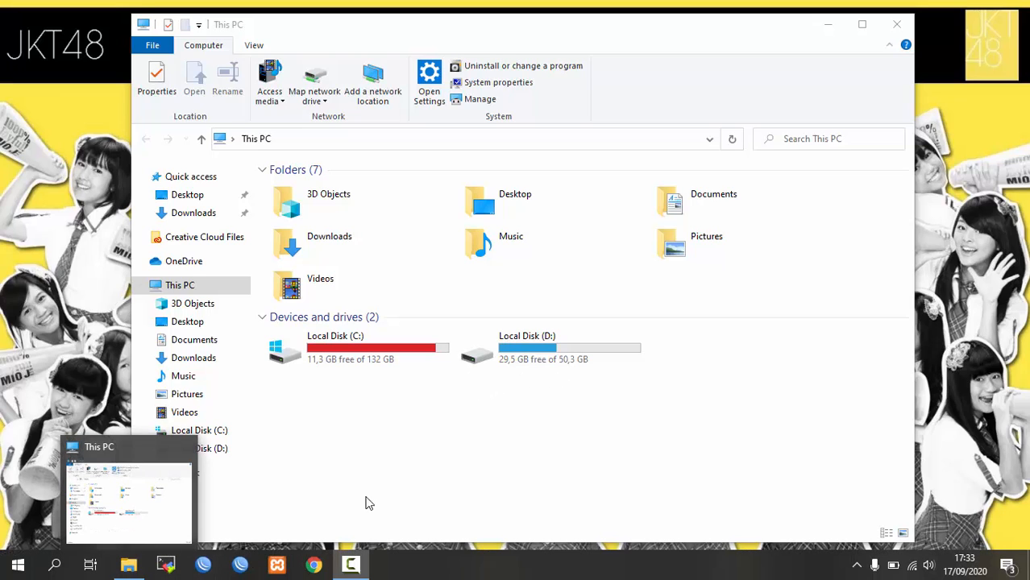
# Step: Bring up the This PC window and check the properties of Local Disk (C:)
pyautogui.click(385, 462)
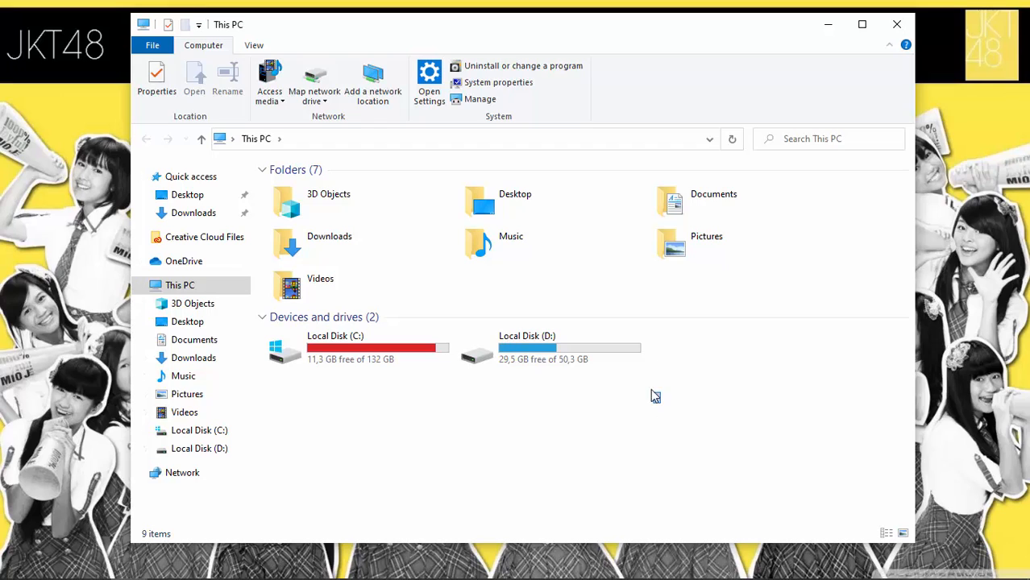
pyautogui.moveTo(655, 397); pyautogui.dragTo(371, 330)
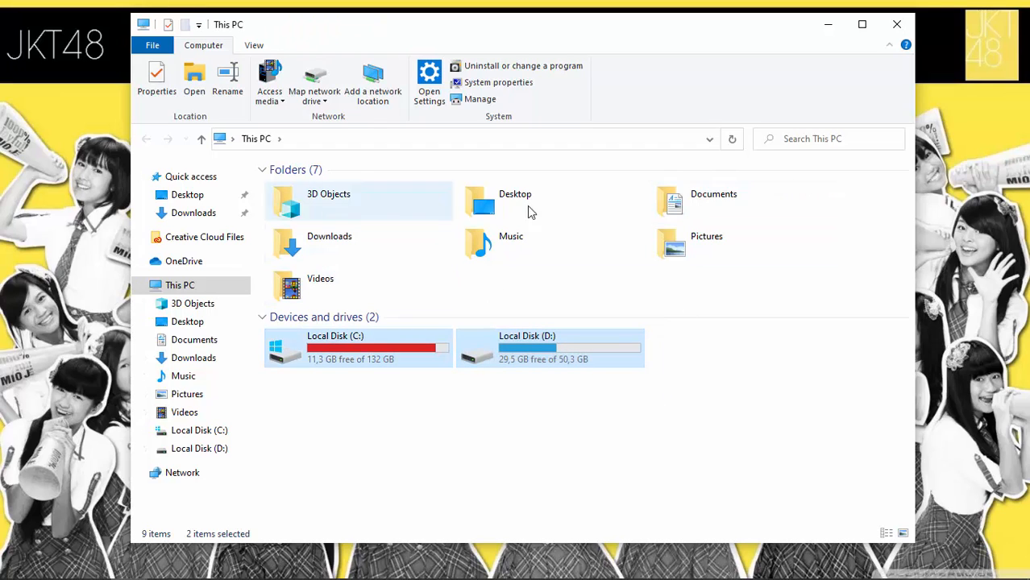
pyautogui.click(594, 466)
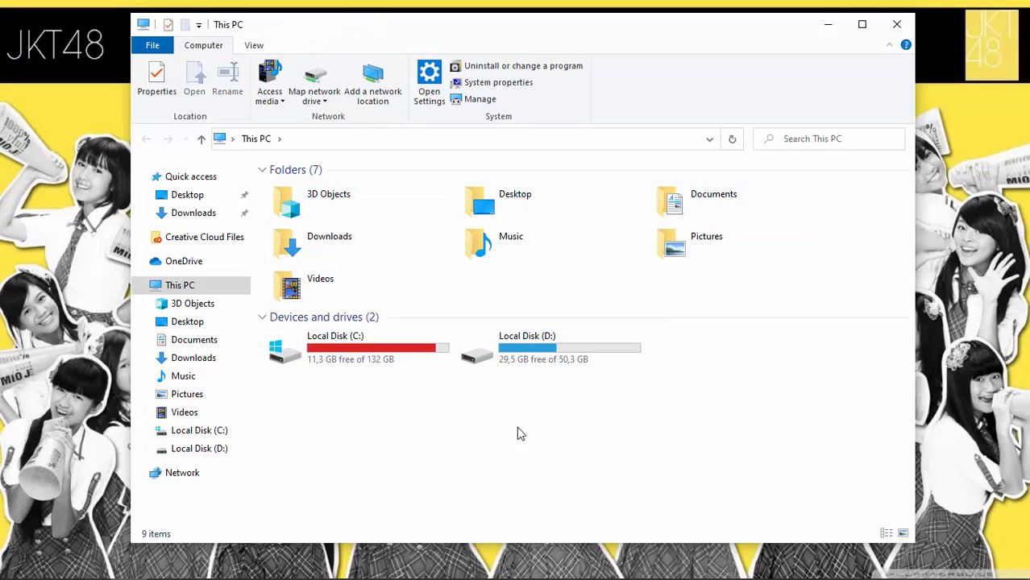
pyautogui.click(325, 357)
pyautogui.rightClick(325, 356)
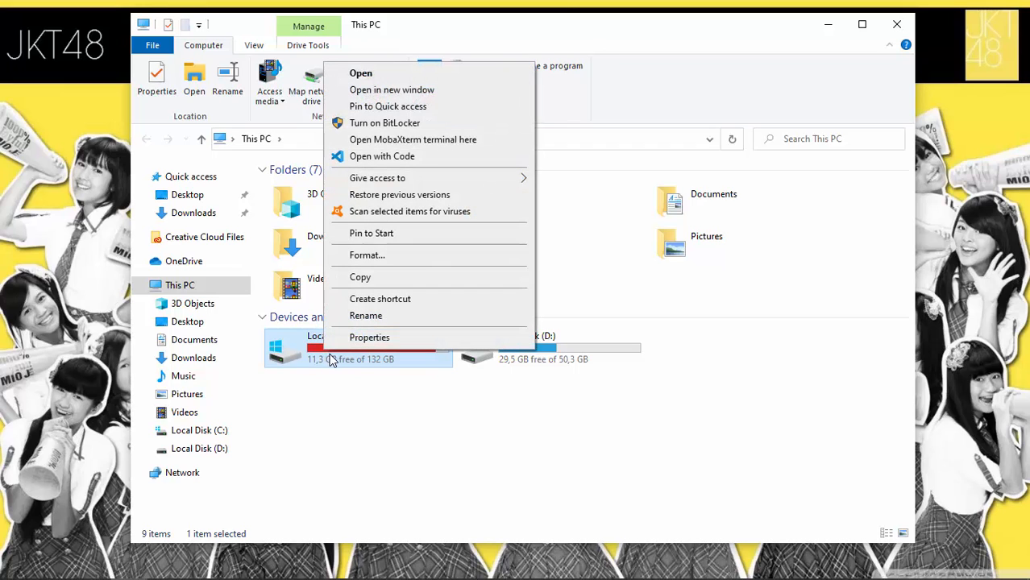
pyautogui.click(352, 340)
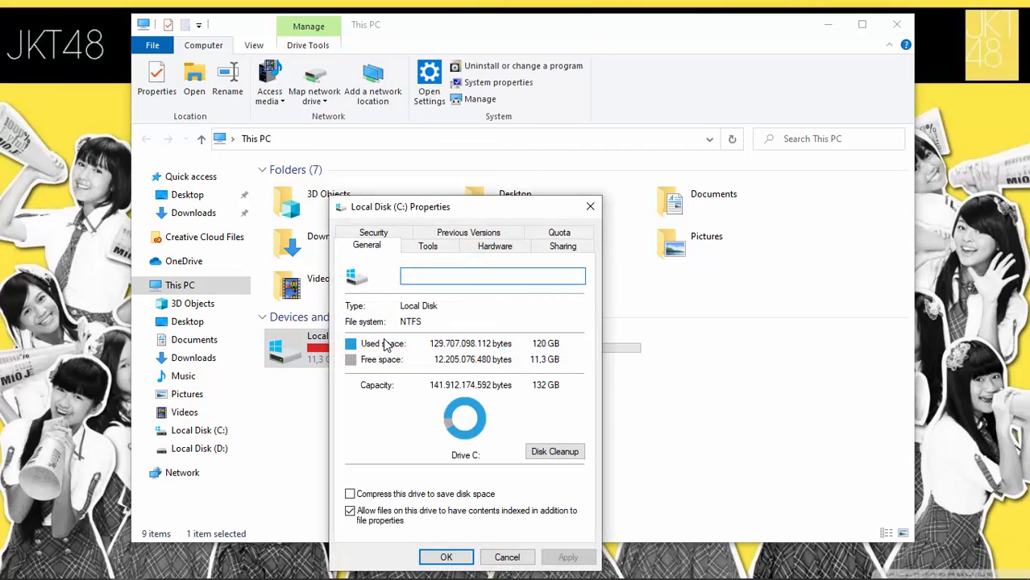
pyautogui.moveTo(495, 212); pyautogui.dragTo(610, 109)
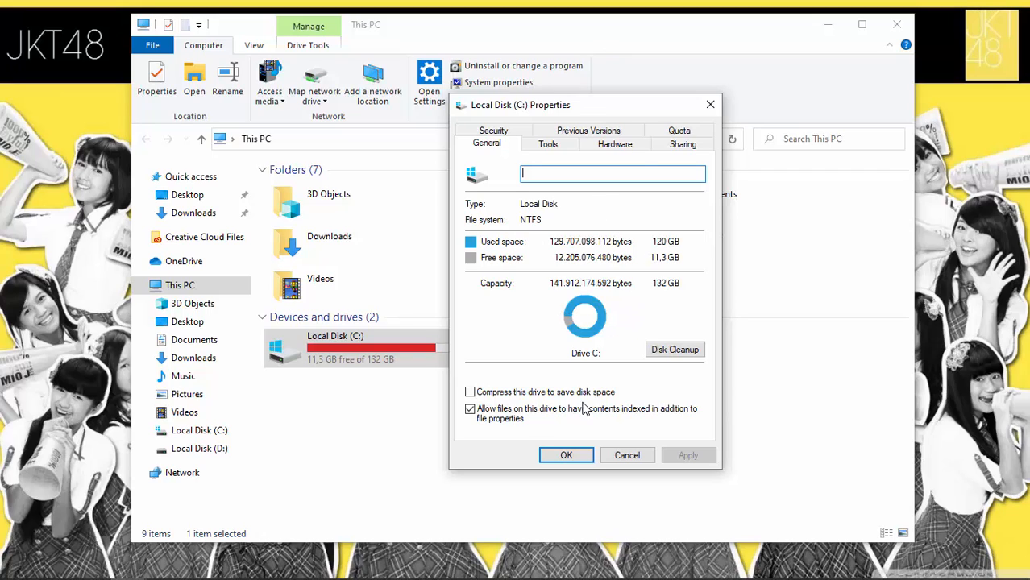
pyautogui.click(709, 104)
pyautogui.click(365, 448)
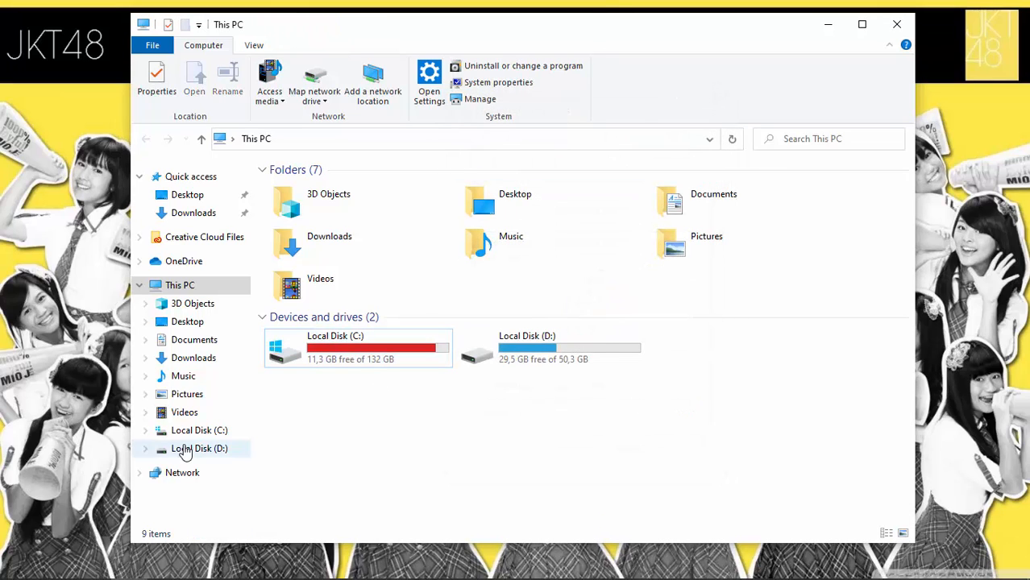
# Step: Open the properties of Local Disk (C:) again and start Disk Cleanup for that drive
pyautogui.click(217, 436)
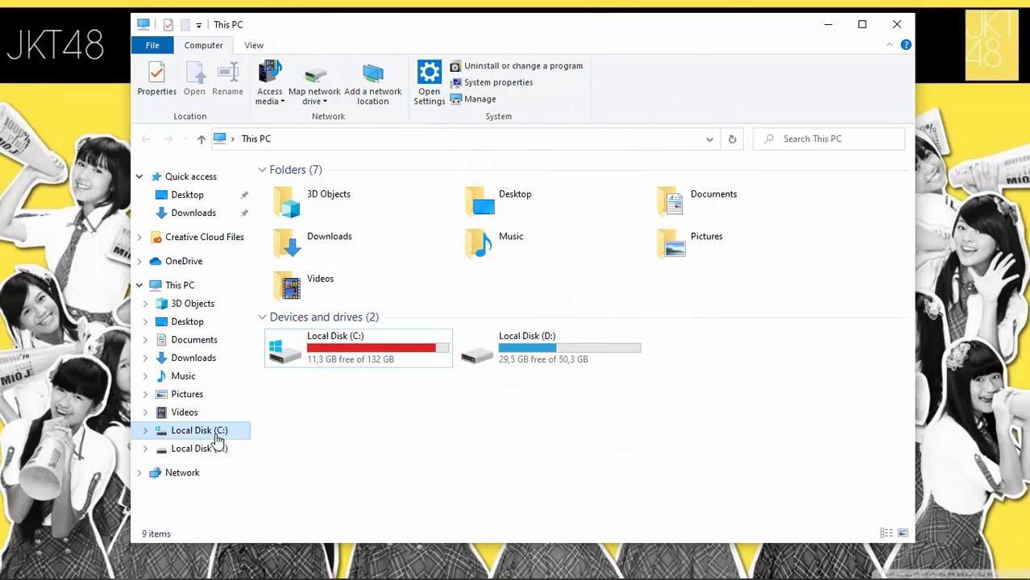
pyautogui.rightClick(228, 433)
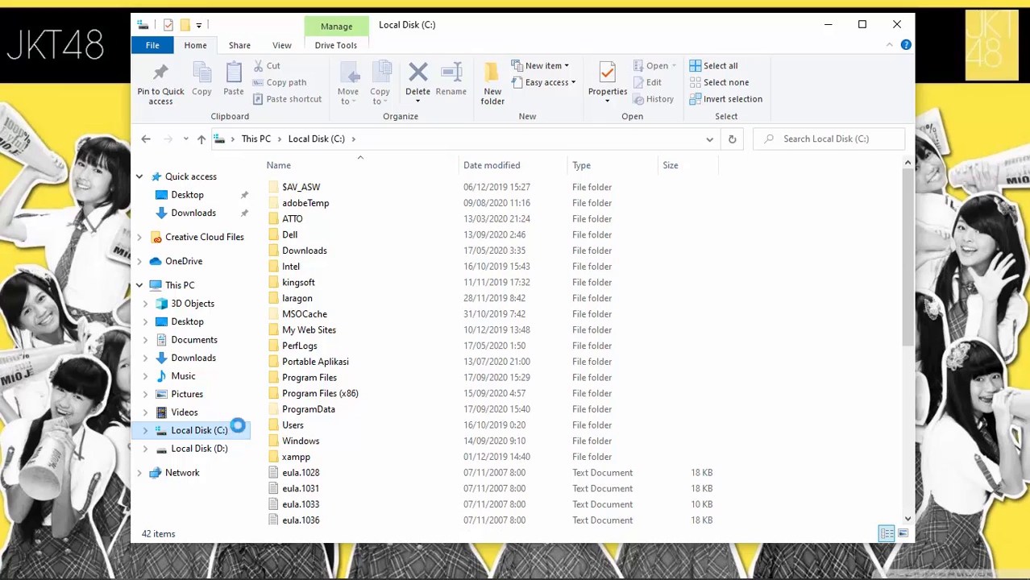
pyautogui.click(274, 410)
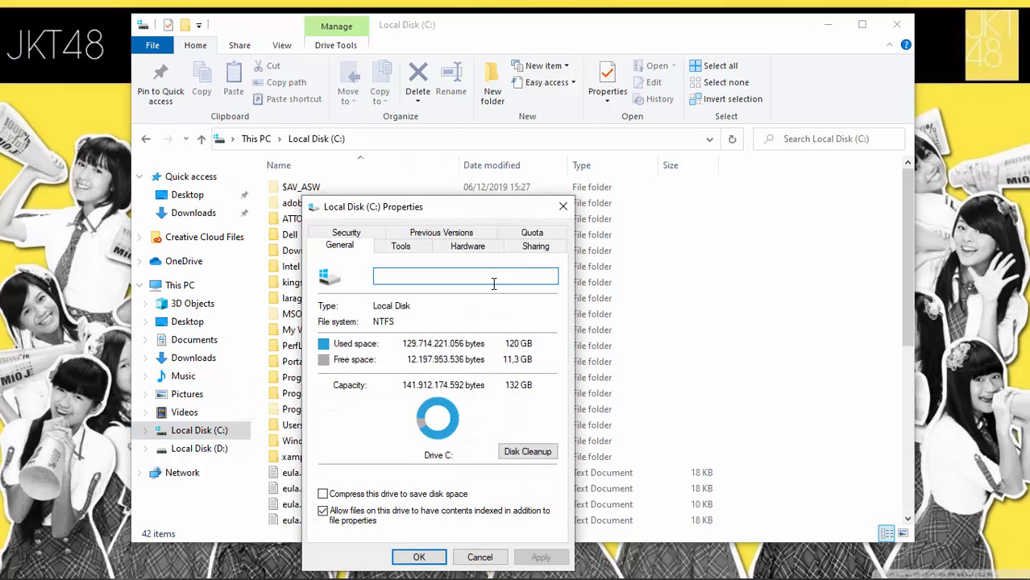
pyautogui.moveTo(482, 211); pyautogui.dragTo(609, 86)
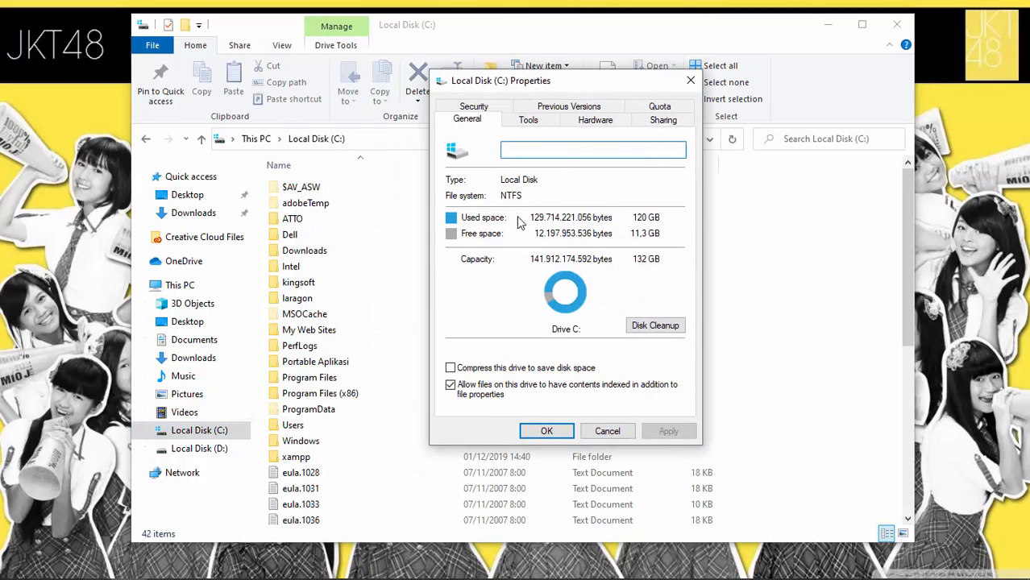
pyautogui.click(655, 329)
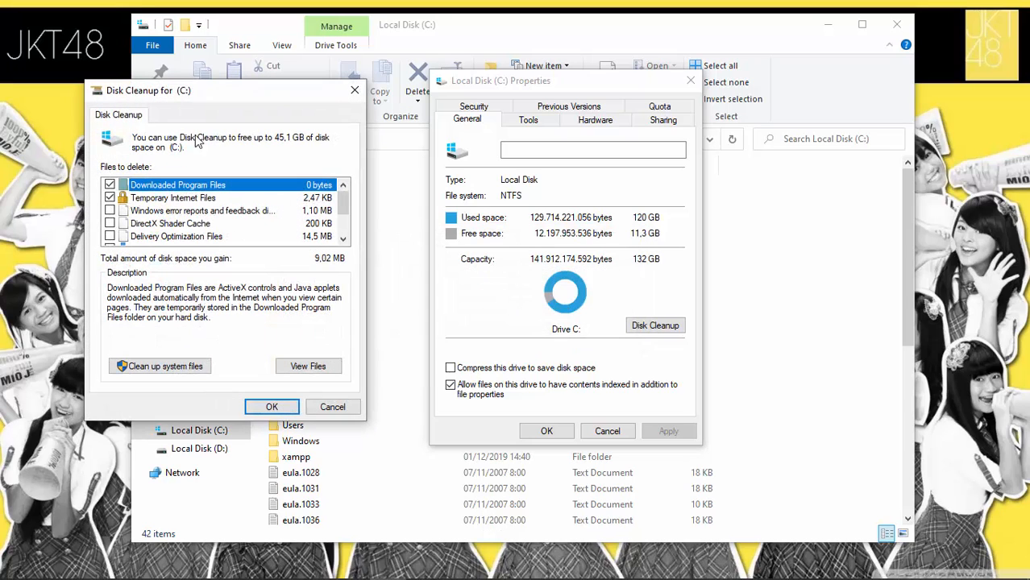
pyautogui.moveTo(240, 90); pyautogui.dragTo(407, 119)
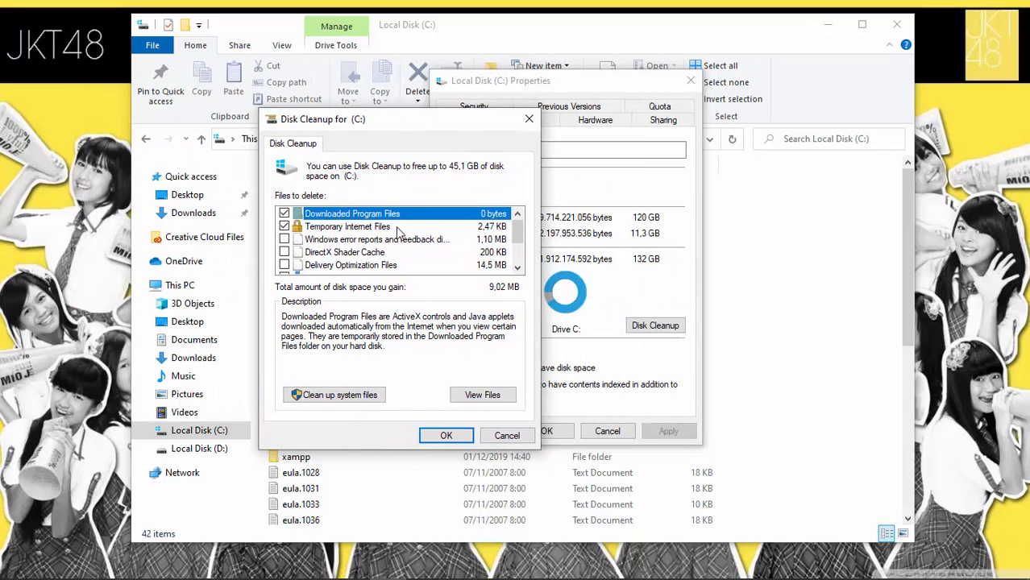
# Step: Examine the categories of files to delete, with their sizes, in Disk Cleanup for drive C:
pyautogui.scroll(-3, 403, 259)
pyautogui.moveTo(519, 256); pyautogui.dragTo(518, 211)
pyautogui.scroll(-2, 392, 238)
pyautogui.scroll(1, 390, 242)
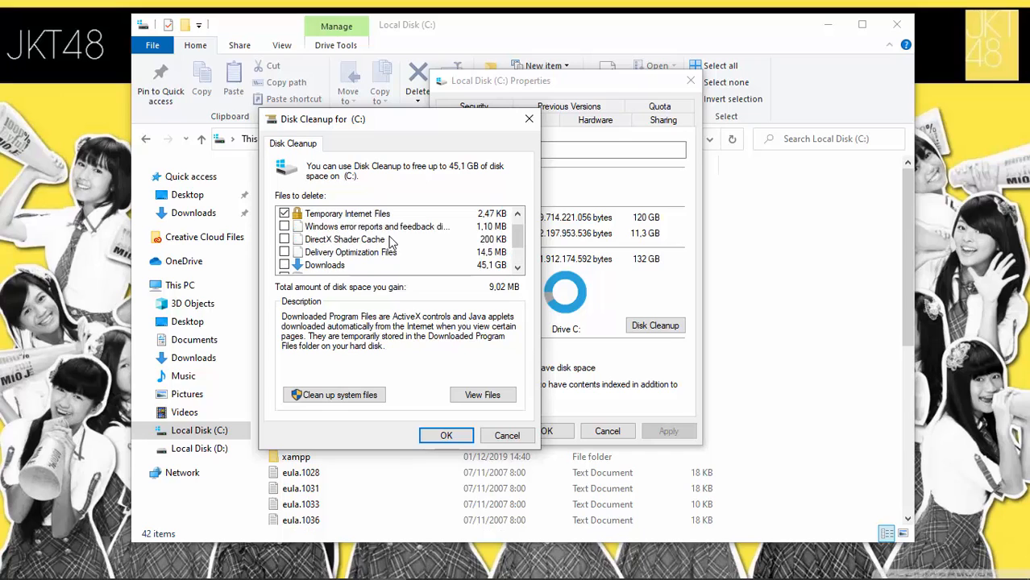
pyautogui.scroll(-1, 391, 242)
pyautogui.scroll(2, 390, 242)
pyautogui.scroll(-3, 390, 242)
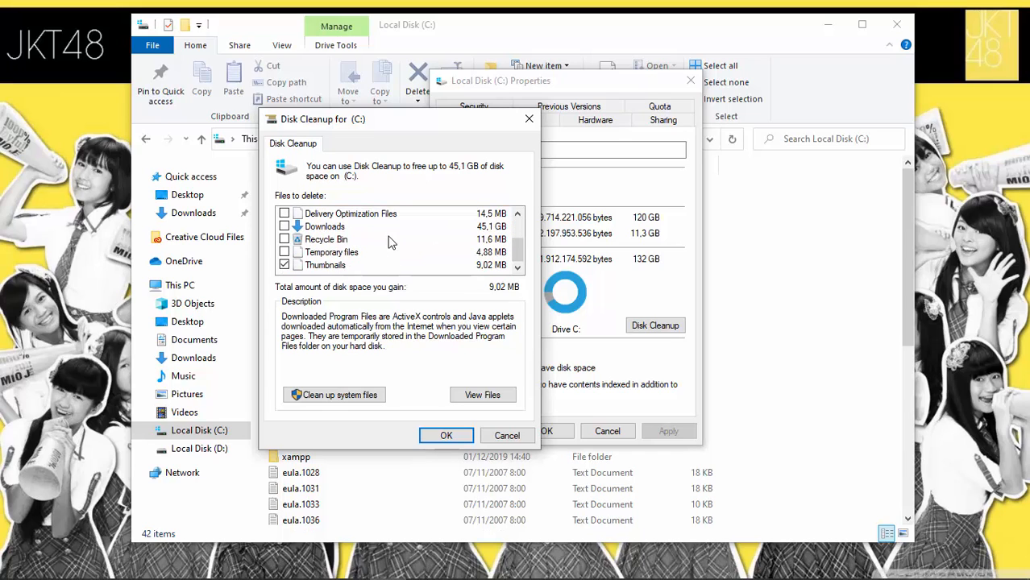
pyautogui.scroll(3, 390, 242)
pyautogui.scroll(-3, 293, 253)
# Step: Include the Recycle Bin in the files to delete and rescan drive C: with system files included
pyautogui.click(284, 240)
pyautogui.scroll(3, 352, 248)
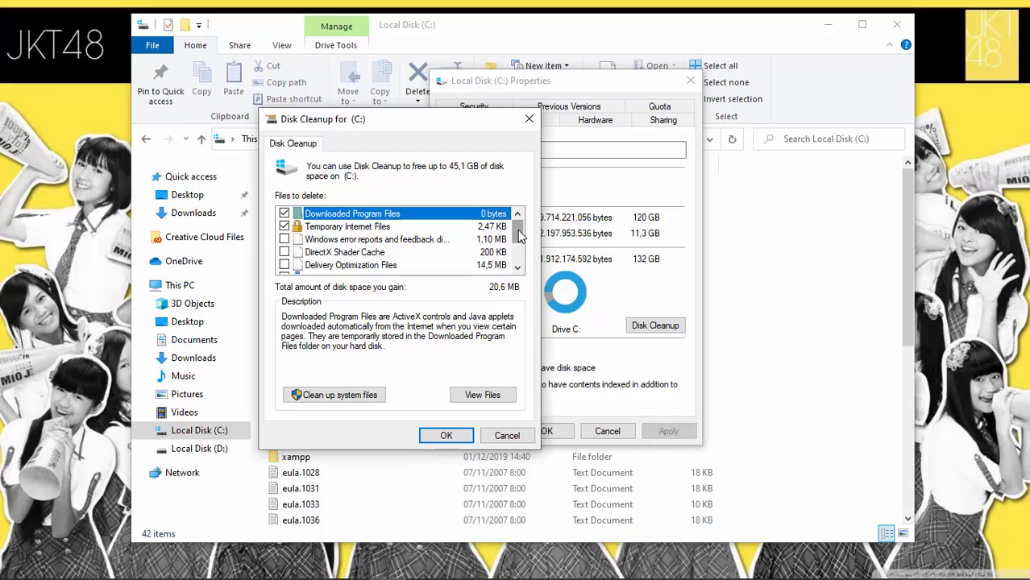
pyautogui.scroll(-3, 517, 236)
pyautogui.scroll(3, 482, 270)
pyautogui.click(370, 396)
pyautogui.click(348, 399)
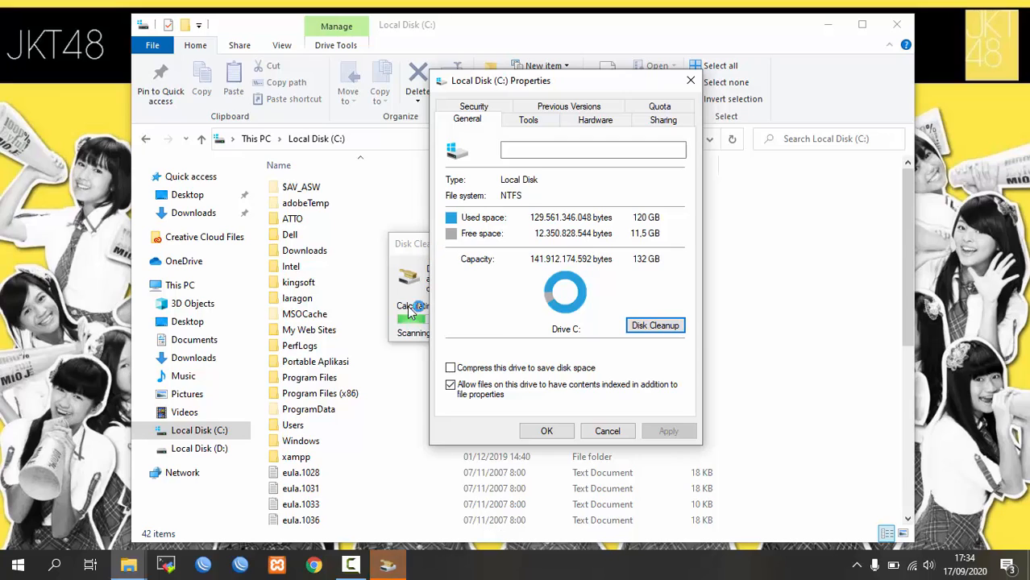
pyautogui.click(393, 566)
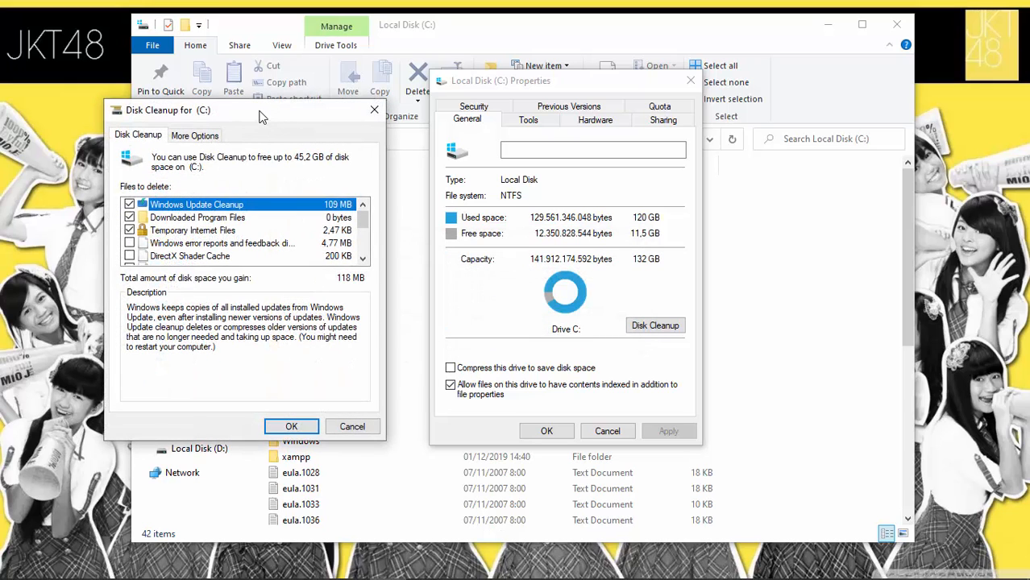
# Step: Include the Recycle Bin among the files to delete in the system-level Disk Cleanup for drive C:
pyautogui.moveTo(259, 115); pyautogui.dragTo(448, 124)
pyautogui.scroll(-3, 417, 254)
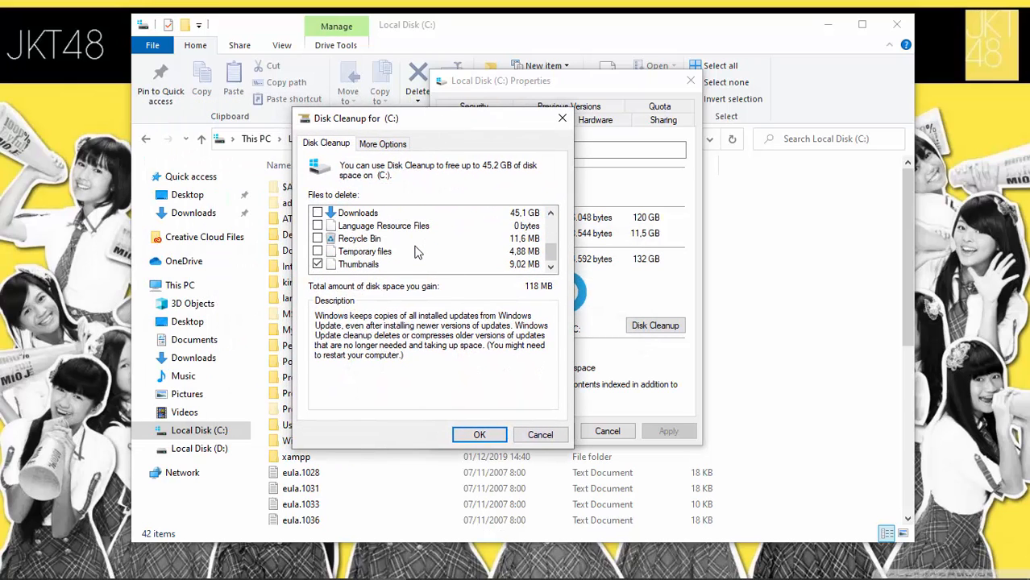
pyautogui.scroll(3, 416, 254)
pyautogui.scroll(-2, 417, 252)
pyautogui.click(318, 252)
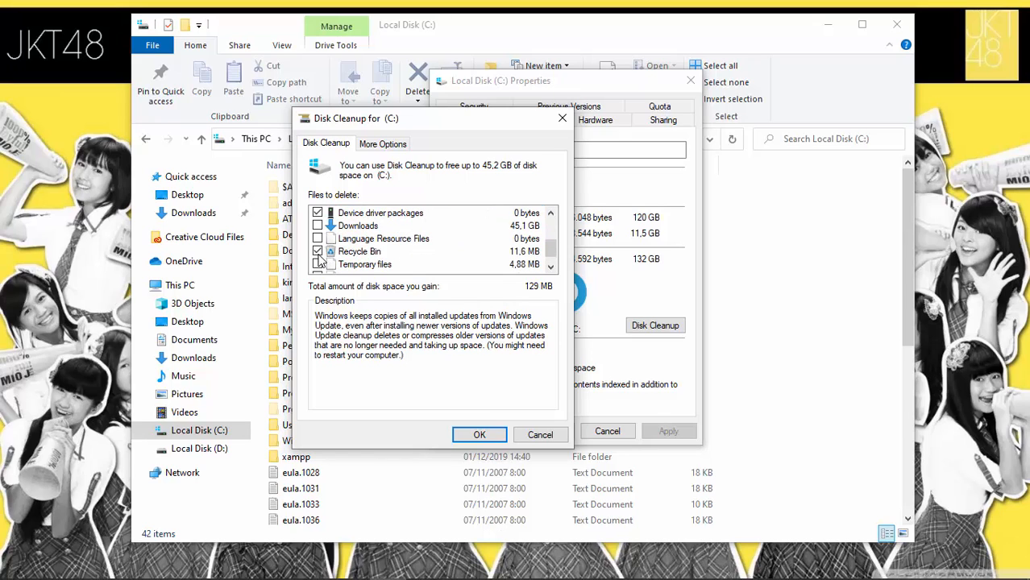
pyautogui.scroll(1, 359, 250)
pyautogui.scroll(1, 362, 248)
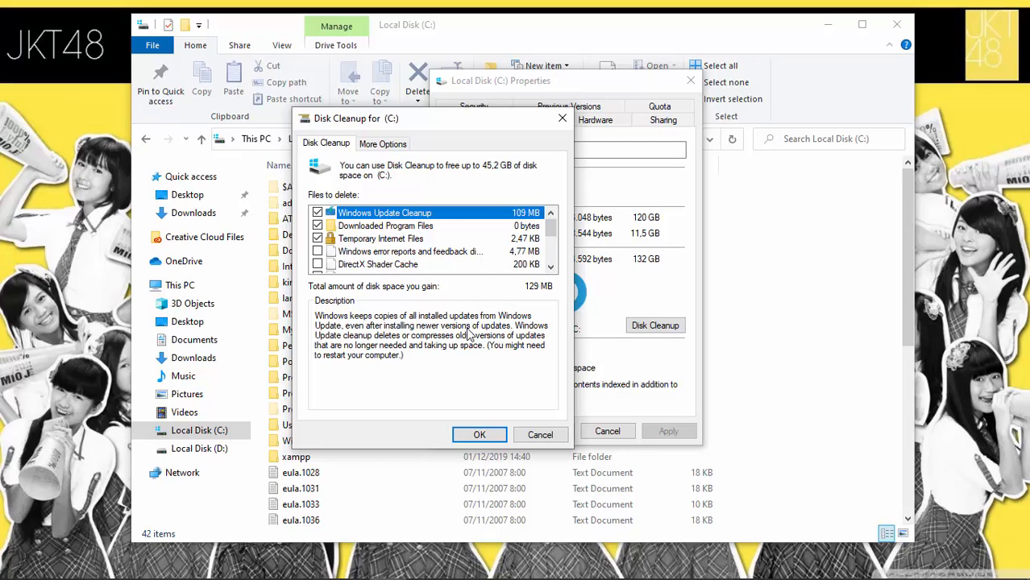
# Step: Run the cleanup of drive C: and approve permanent deletion of the selected files
pyautogui.click(500, 440)
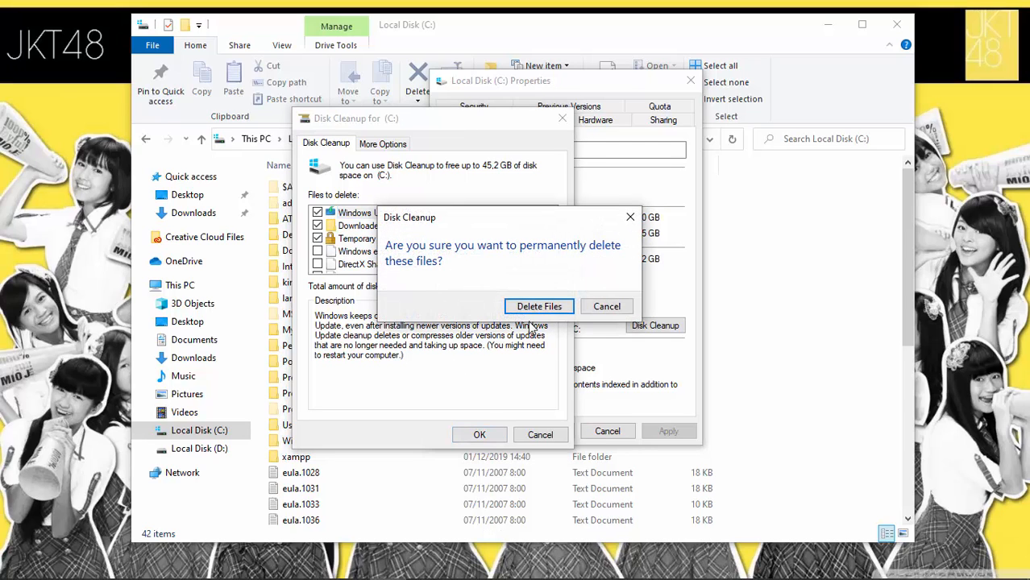
pyautogui.click(538, 307)
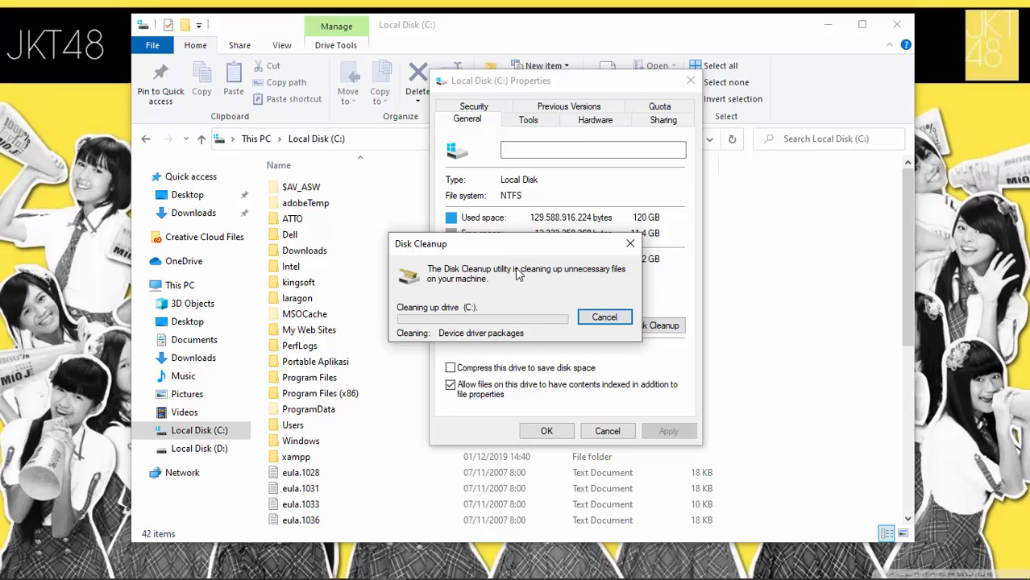
pyautogui.moveTo(542, 242); pyautogui.dragTo(324, 260)
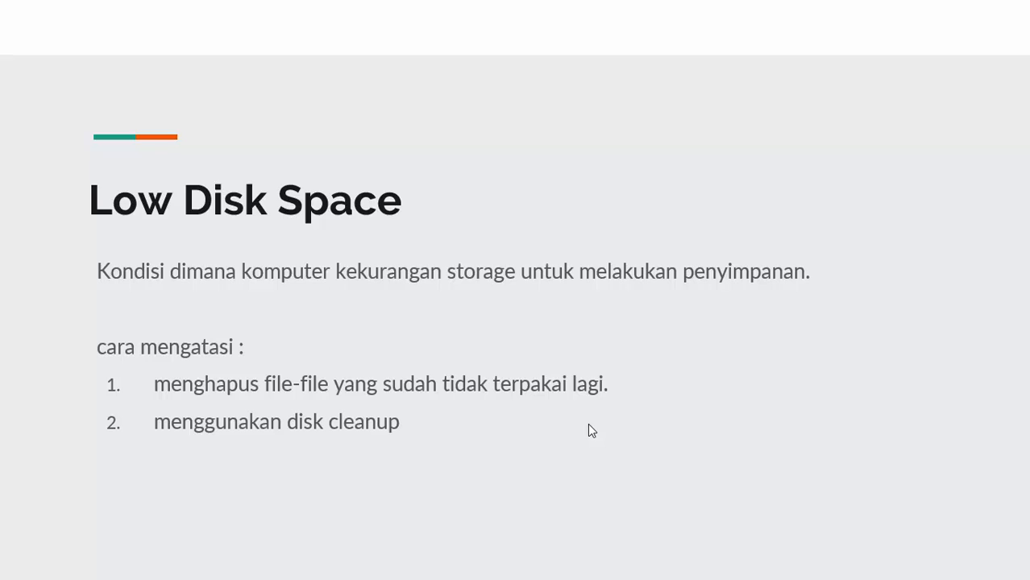
pyautogui.click(589, 429)
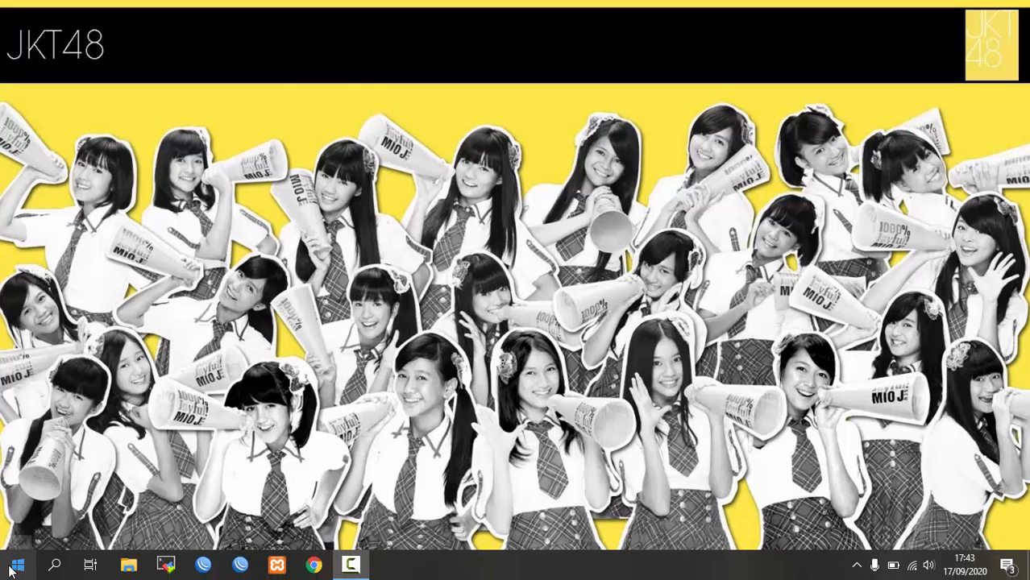
# Step: Search Windows for "disk managem" and open Create and format hard disk partitions
pyautogui.click(9, 569)
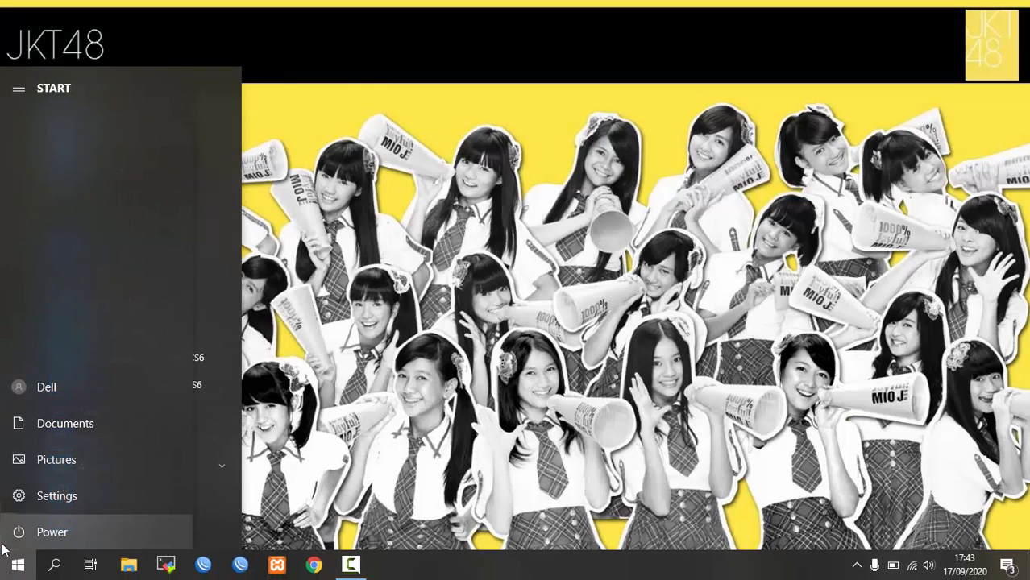
pyautogui.write('disk m')
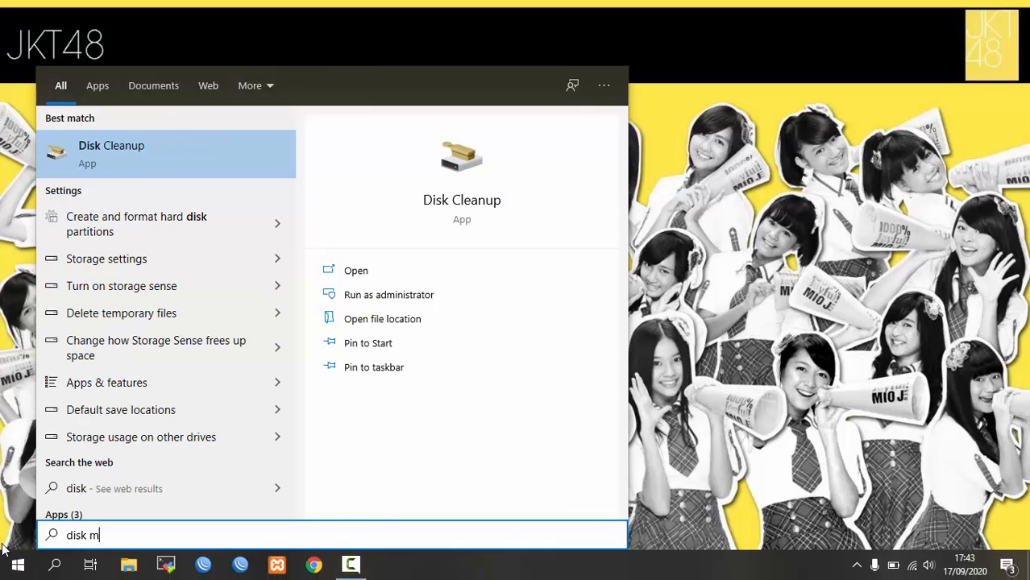
pyautogui.write('anajemen')
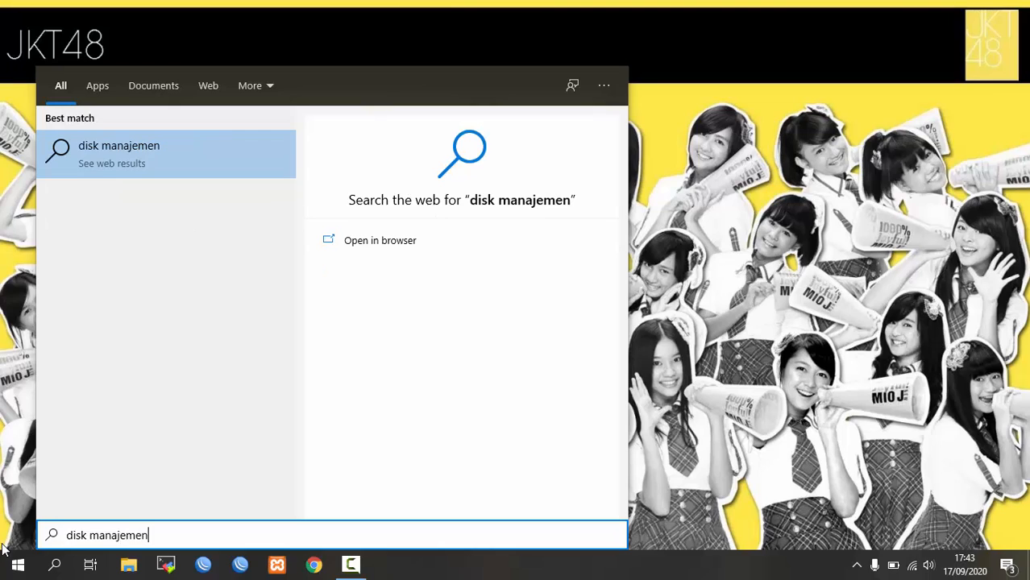
pyautogui.press('BackSpace')
pyautogui.press('BackSpace')
pyautogui.press('BackSpace')
pyautogui.press('BackSpace')
pyautogui.press('BackSpace')
pyautogui.write('gem')
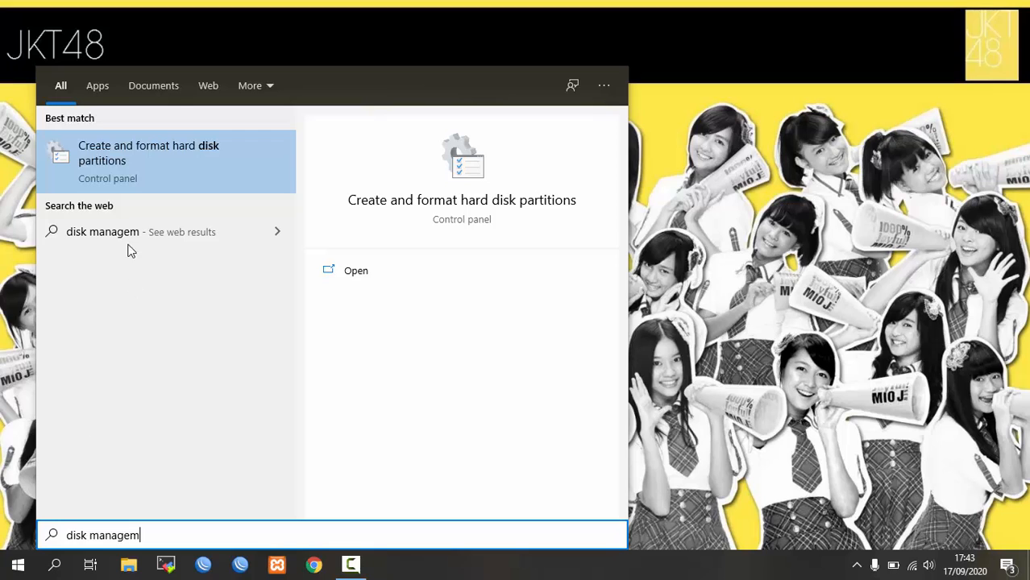
pyautogui.click(123, 160)
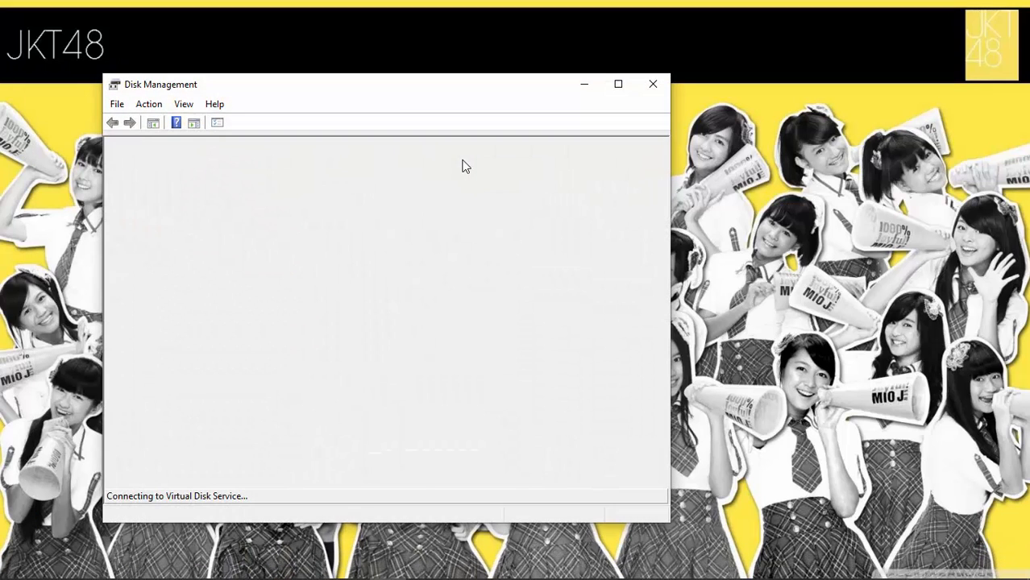
pyautogui.moveTo(358, 85); pyautogui.dragTo(510, 89)
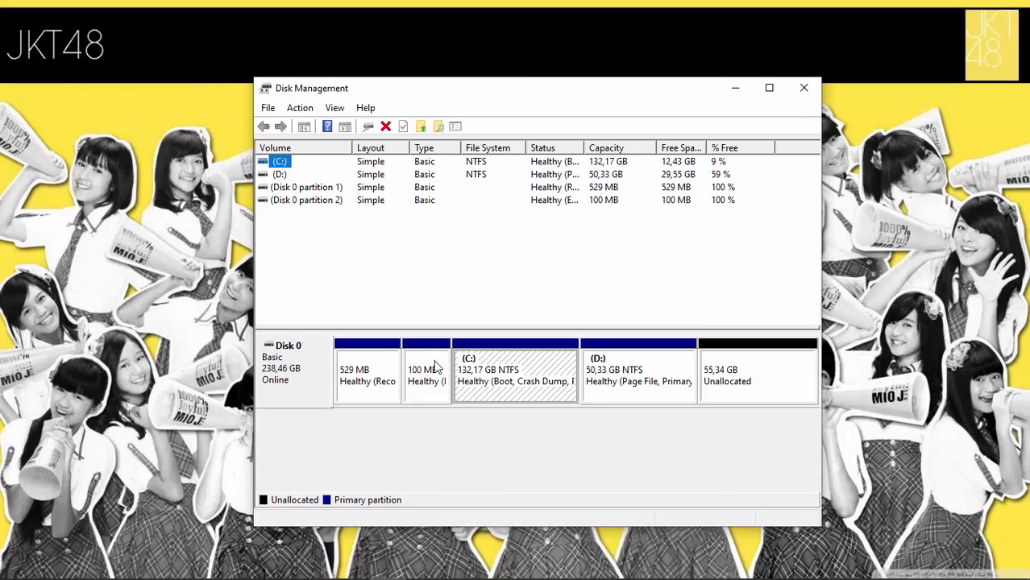
# Step: Open another Disk Management window and close the first one
pyautogui.moveTo(20, 559)
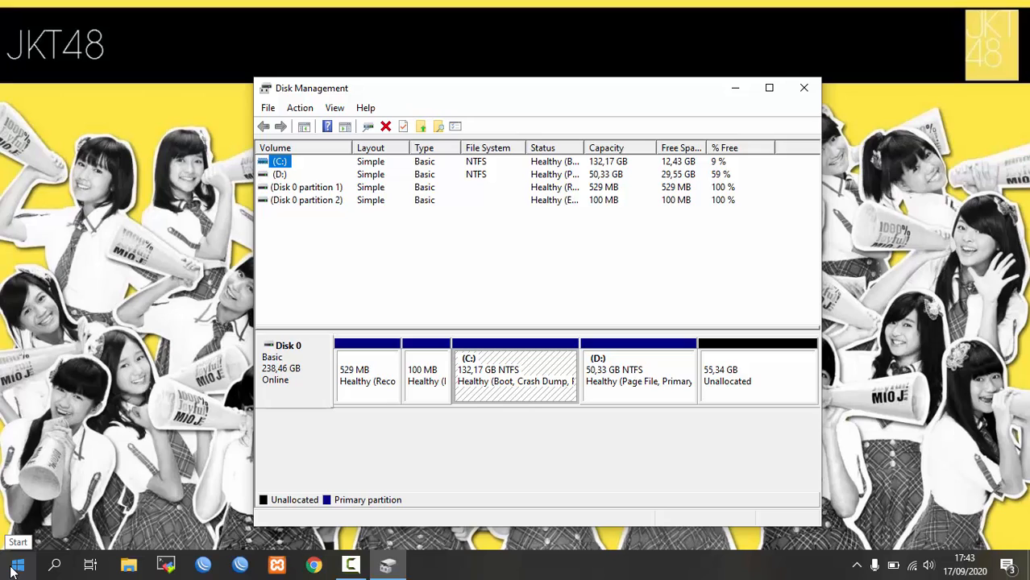
pyautogui.rightClick(11, 570)
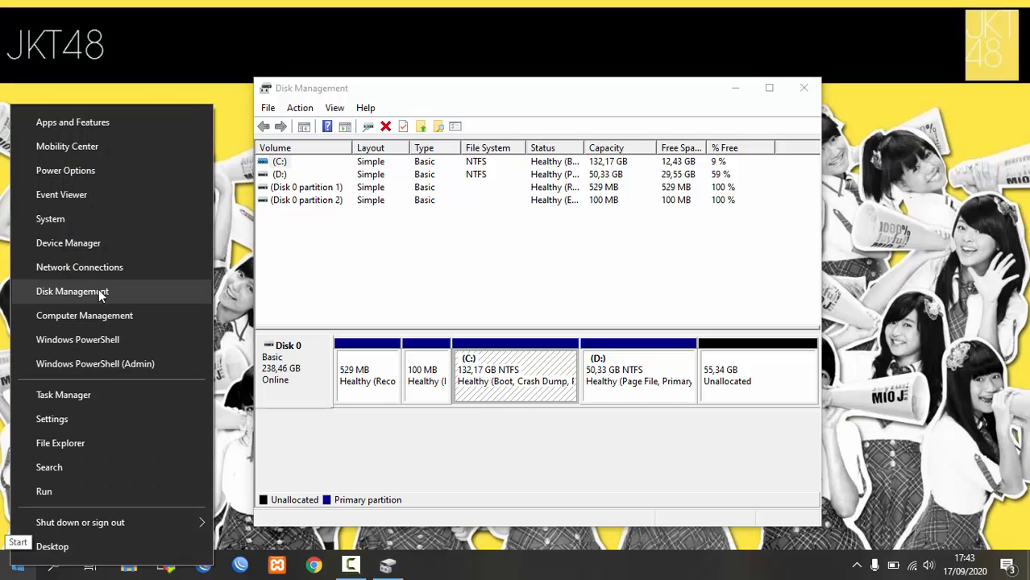
pyautogui.click(74, 296)
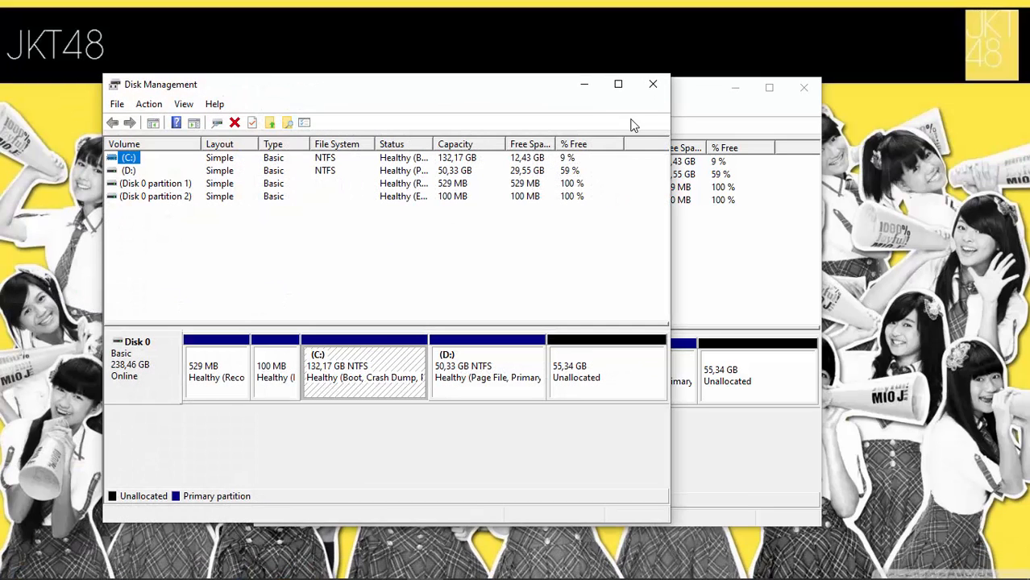
pyautogui.click(804, 88)
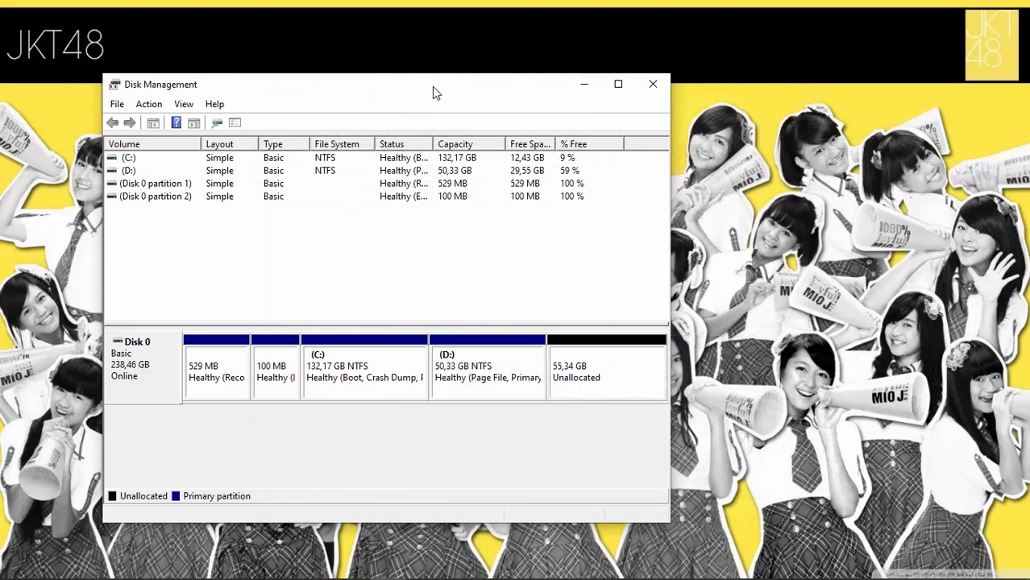
# Step: Examine the C:, D: and unallocated areas of Disk 0 in the volume list and the disk layout
pyautogui.moveTo(432, 86); pyautogui.dragTo(591, 56)
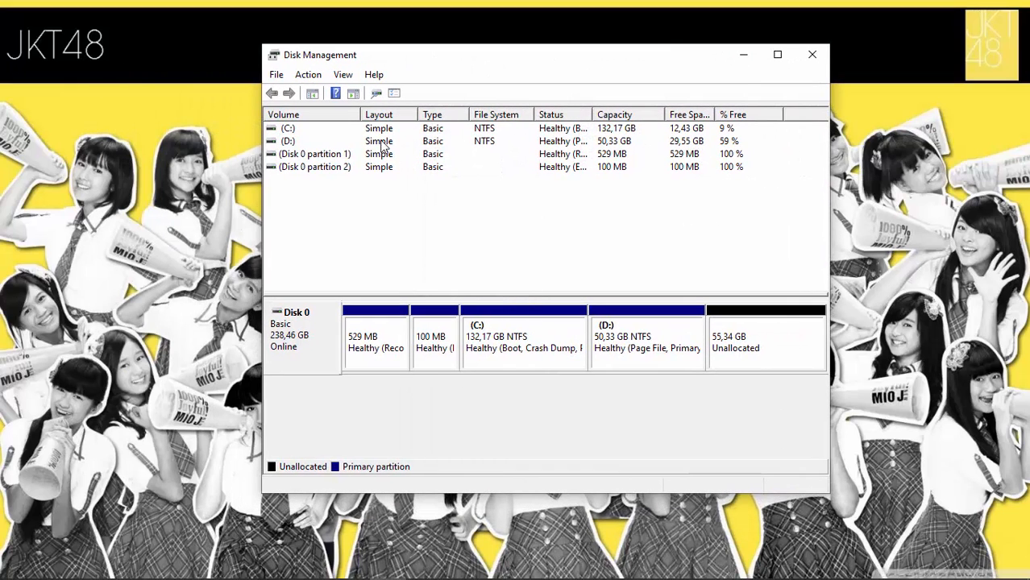
pyautogui.click(327, 158)
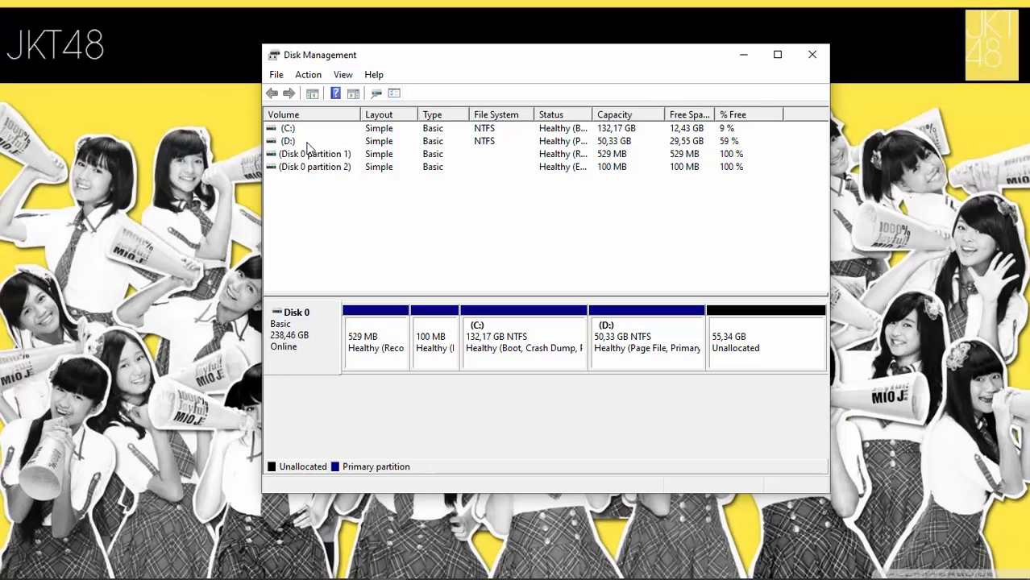
pyautogui.click(292, 142)
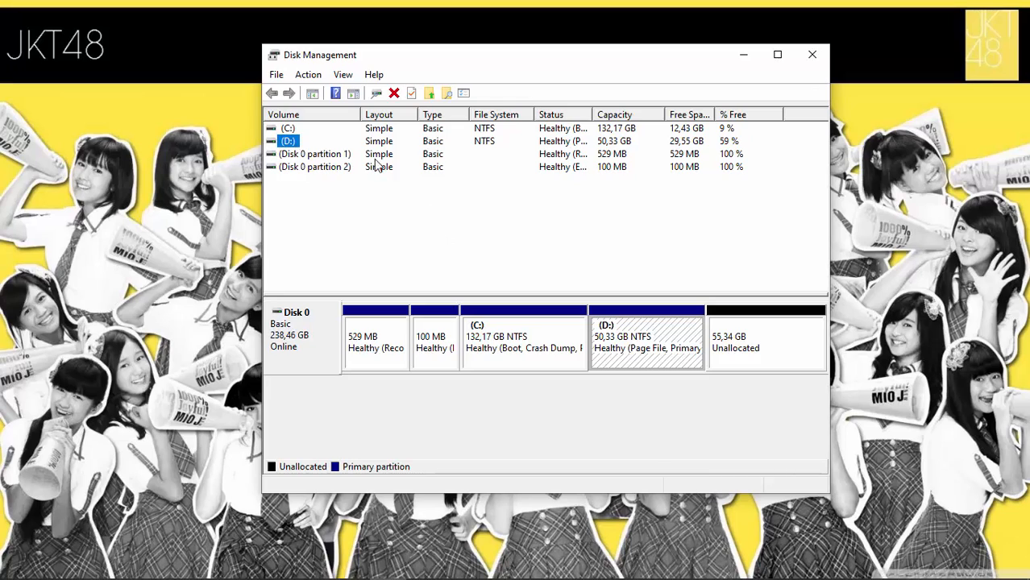
pyautogui.click(279, 129)
pyautogui.click(294, 143)
pyautogui.click(577, 353)
pyautogui.click(712, 359)
pyautogui.click(626, 351)
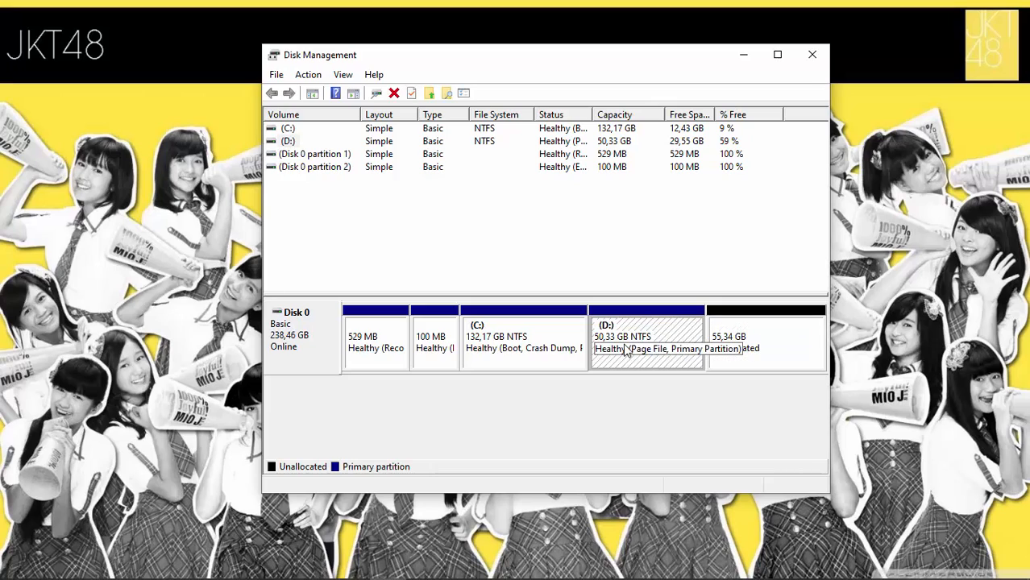
pyautogui.click(571, 345)
pyautogui.click(632, 345)
pyautogui.click(559, 352)
pyautogui.click(649, 338)
pyautogui.click(702, 392)
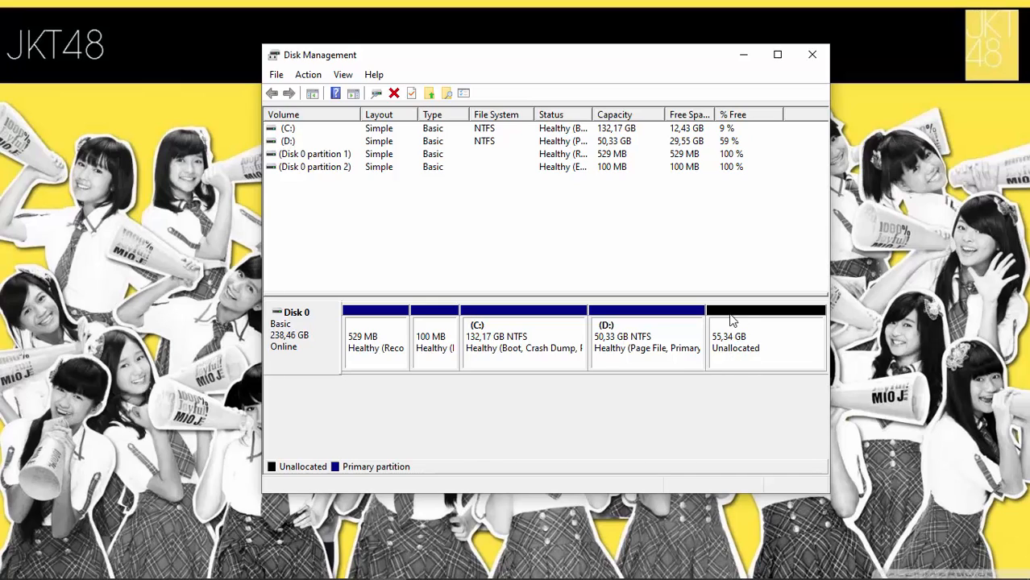
# Step: Extend volume D: by 56671 MB from the unallocated space on Disk 0
pyautogui.click(647, 341)
pyautogui.rightClick(638, 339)
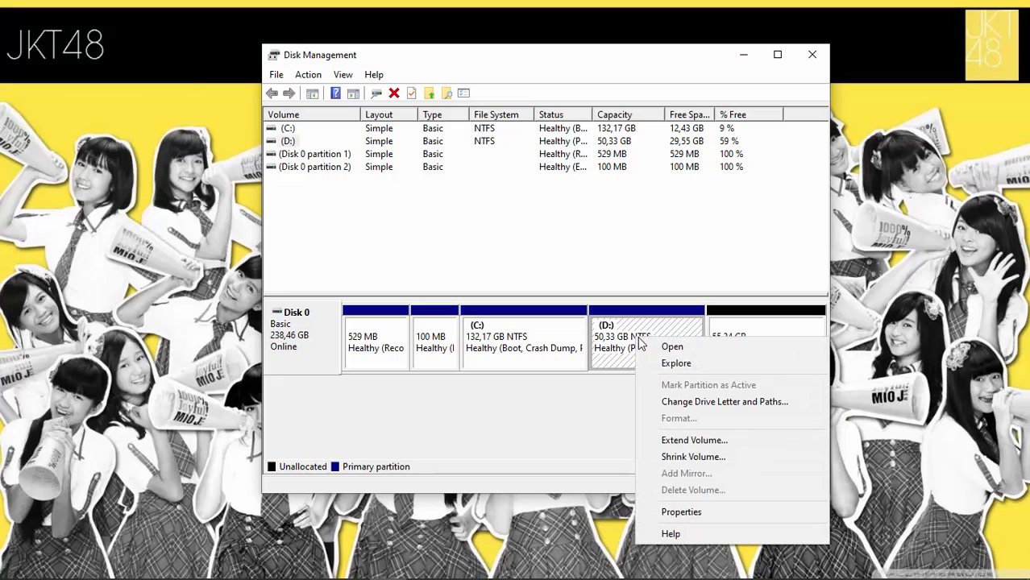
pyautogui.click(698, 441)
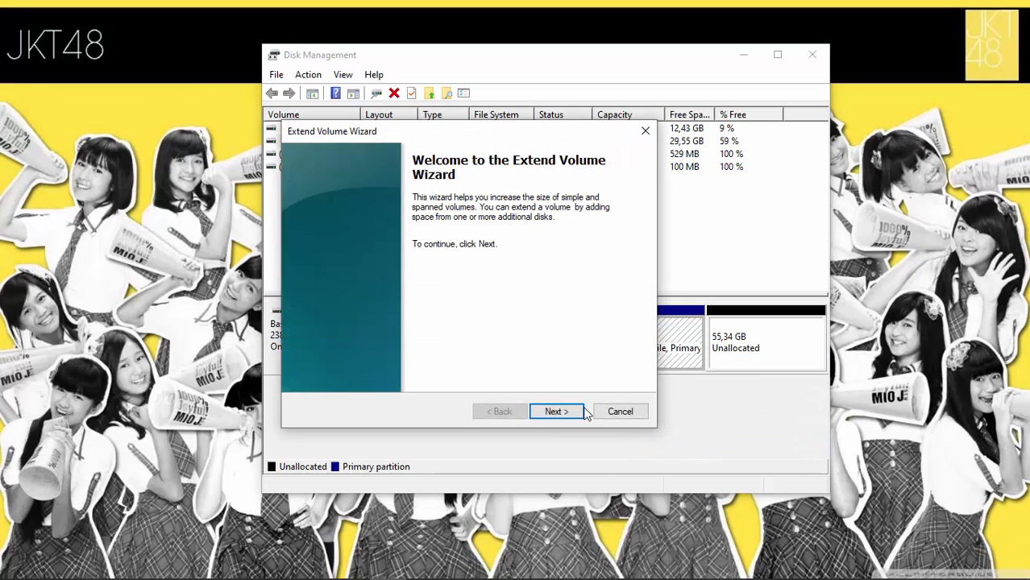
pyautogui.click(554, 412)
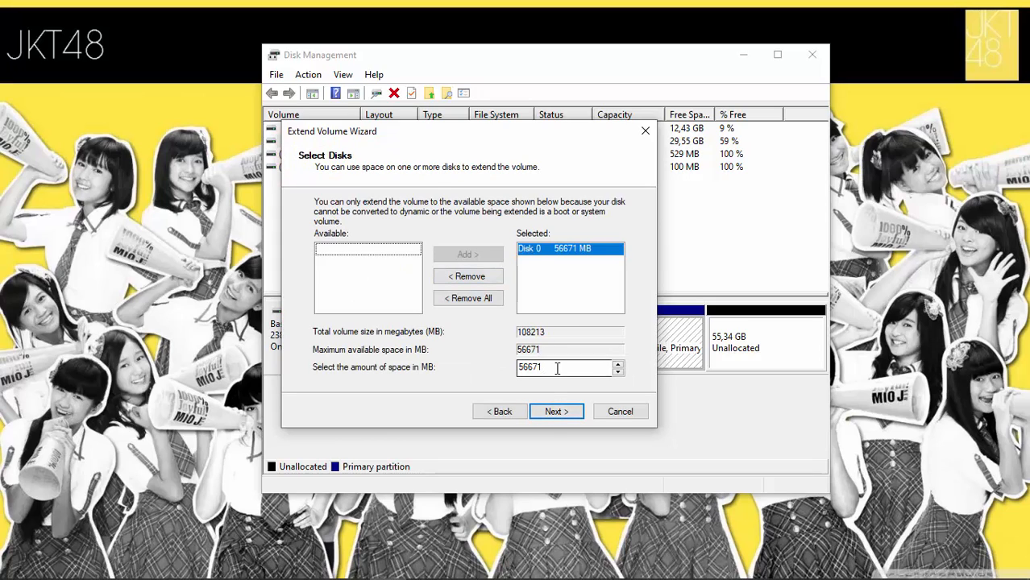
pyautogui.moveTo(557, 368); pyautogui.dragTo(506, 368)
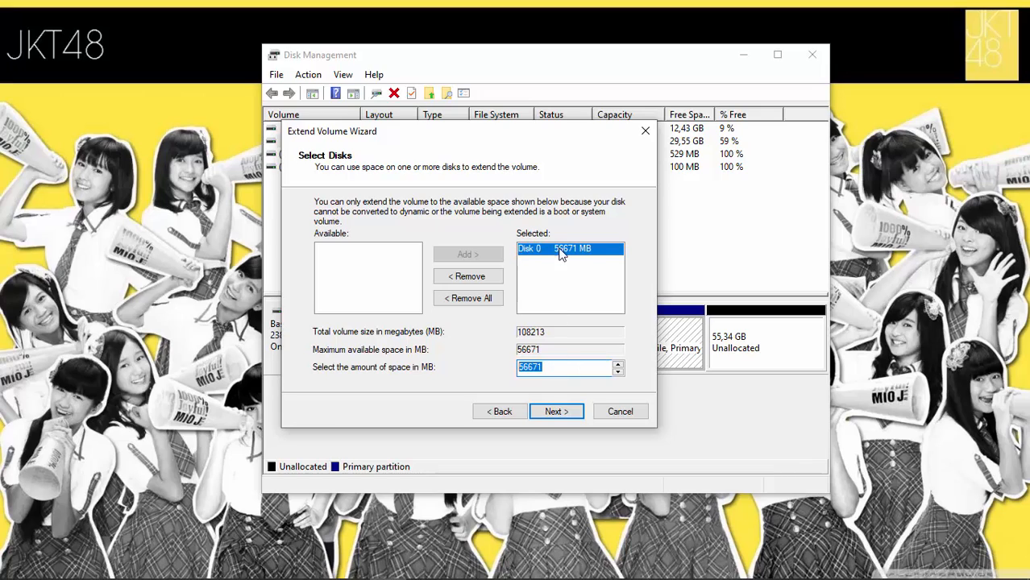
pyautogui.moveTo(562, 133); pyautogui.dragTo(474, 138)
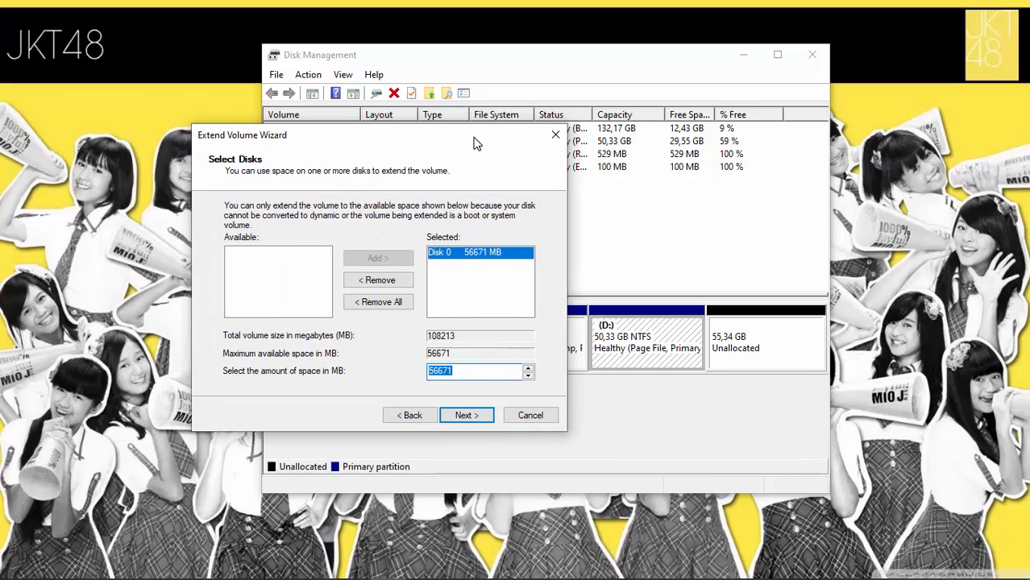
pyautogui.click(437, 371)
pyautogui.moveTo(471, 371); pyautogui.dragTo(395, 358)
pyautogui.click(464, 416)
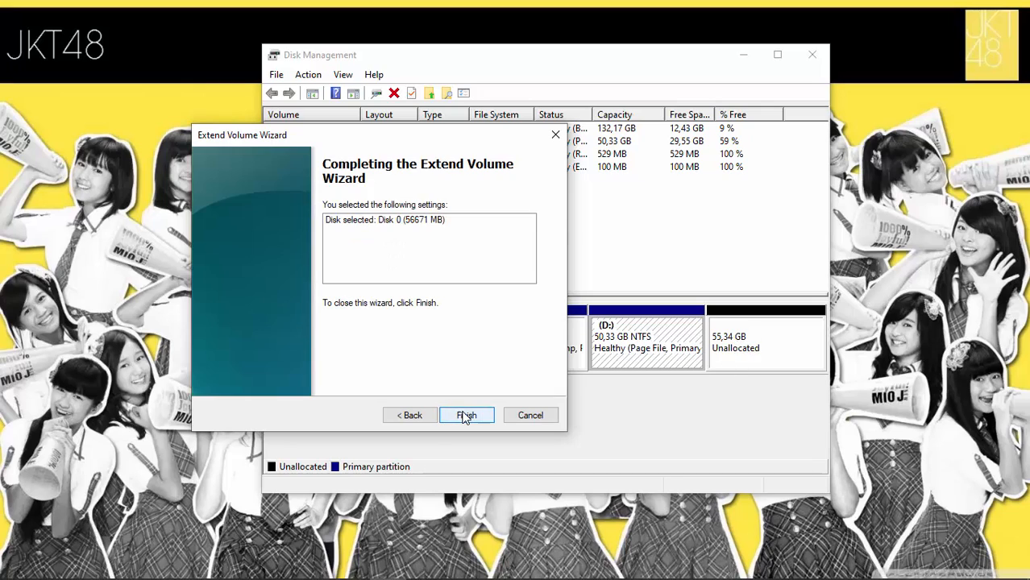
pyautogui.click(461, 415)
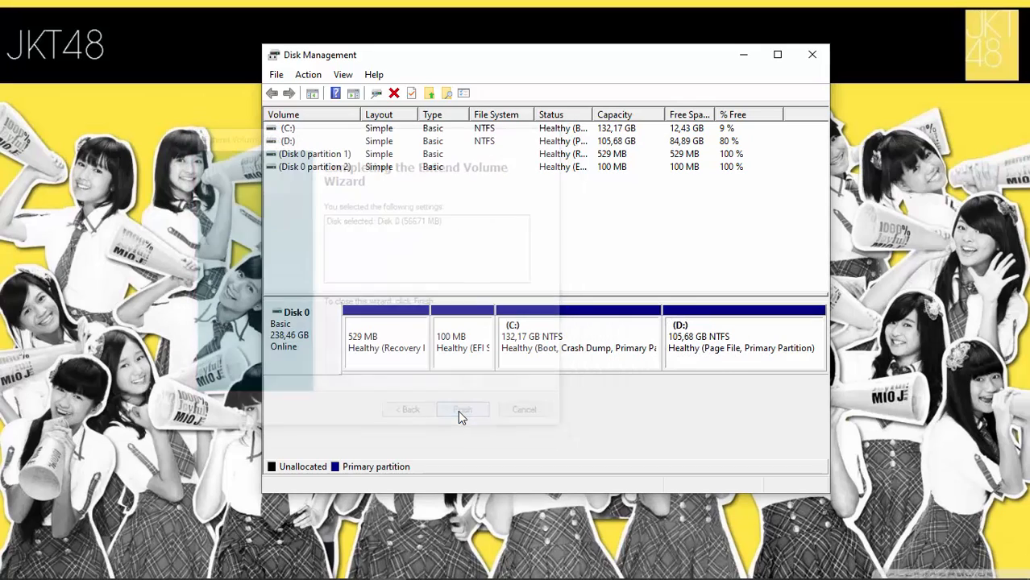
# Step: Compare the extended D: volume with C: and check which operations are available for D:
pyautogui.click(288, 142)
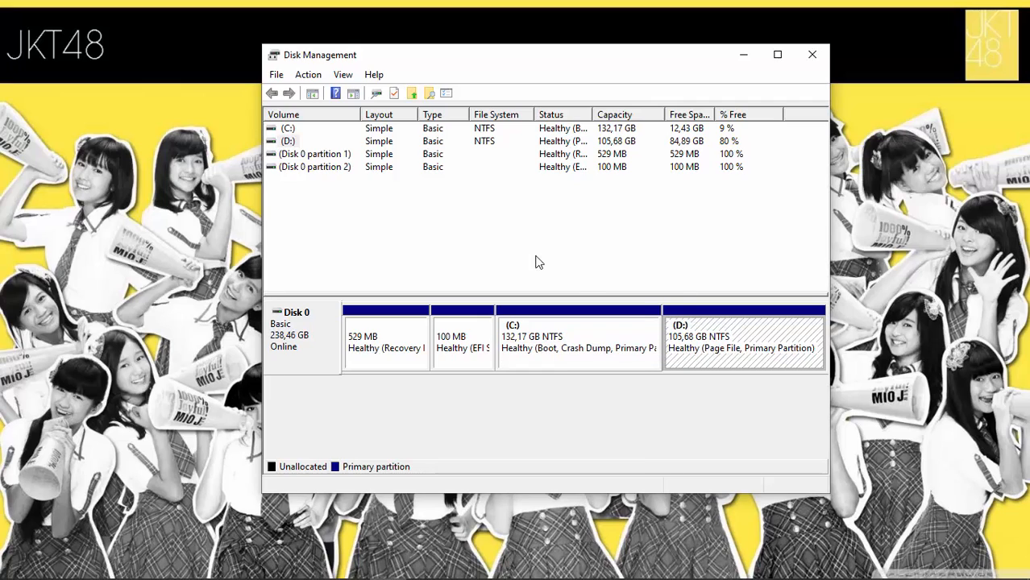
pyautogui.click(616, 334)
pyautogui.click(679, 337)
pyautogui.click(566, 367)
pyautogui.click(672, 363)
pyautogui.rightClick(689, 339)
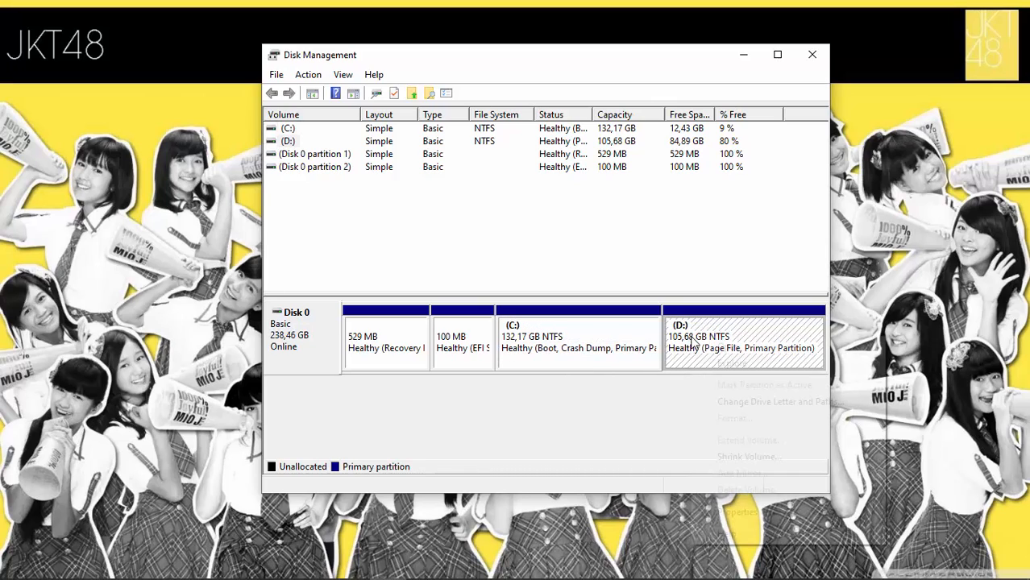
pyautogui.click(628, 353)
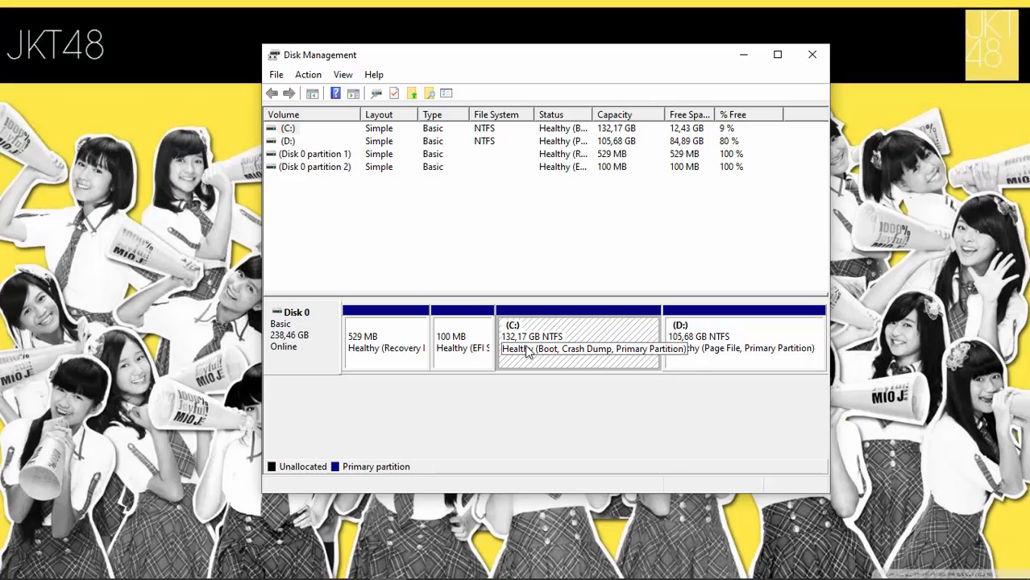
# Step: Shrink volume D: by 20000 MB
pyautogui.click(677, 325)
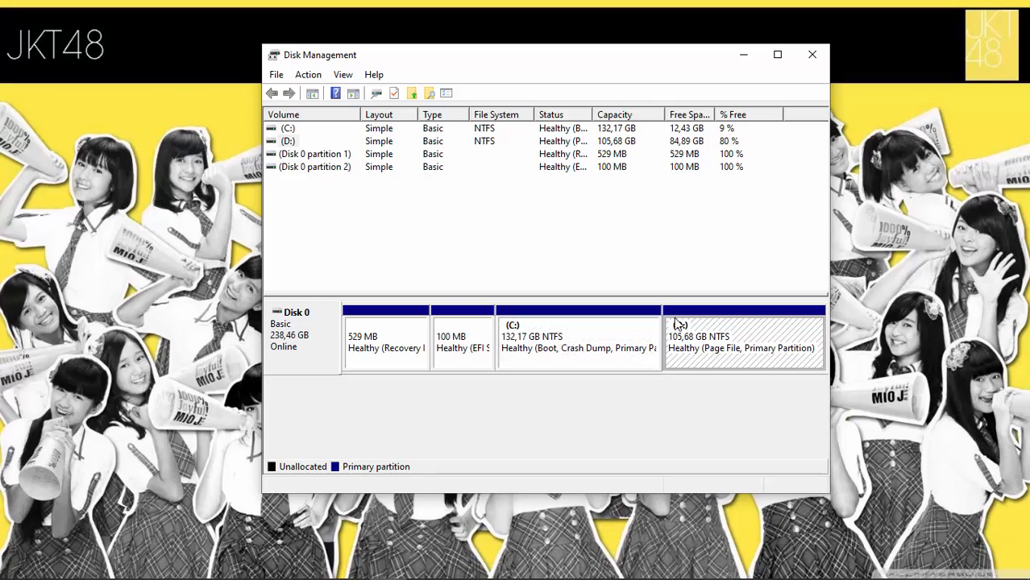
pyautogui.rightClick(686, 343)
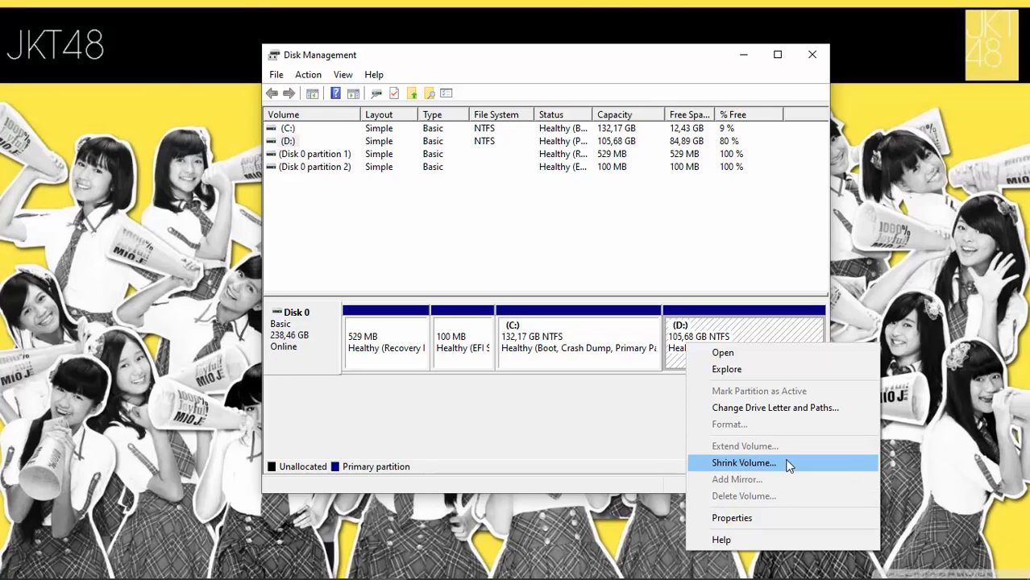
pyautogui.click(774, 463)
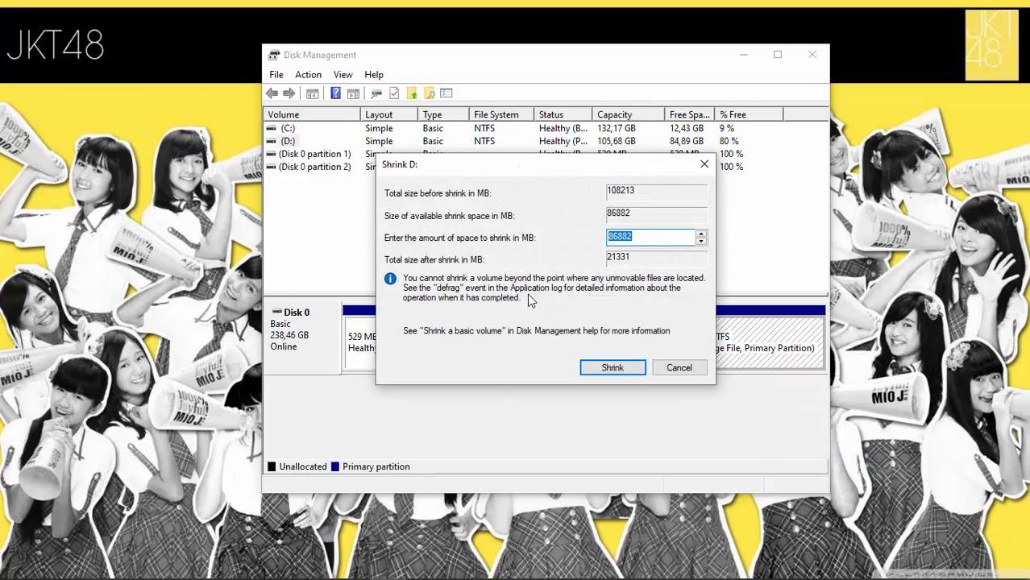
pyautogui.click(660, 239)
pyautogui.moveTo(648, 243); pyautogui.dragTo(591, 233)
pyautogui.moveTo(612, 167); pyautogui.dragTo(348, 187)
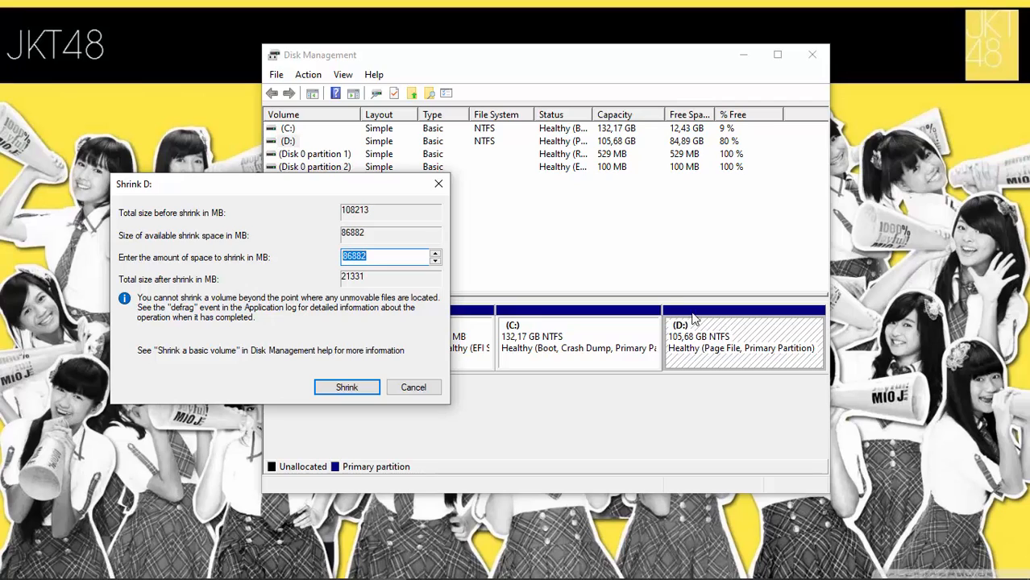
pyautogui.moveTo(388, 259); pyautogui.dragTo(296, 245)
pyautogui.write('20000')
pyautogui.click(345, 390)
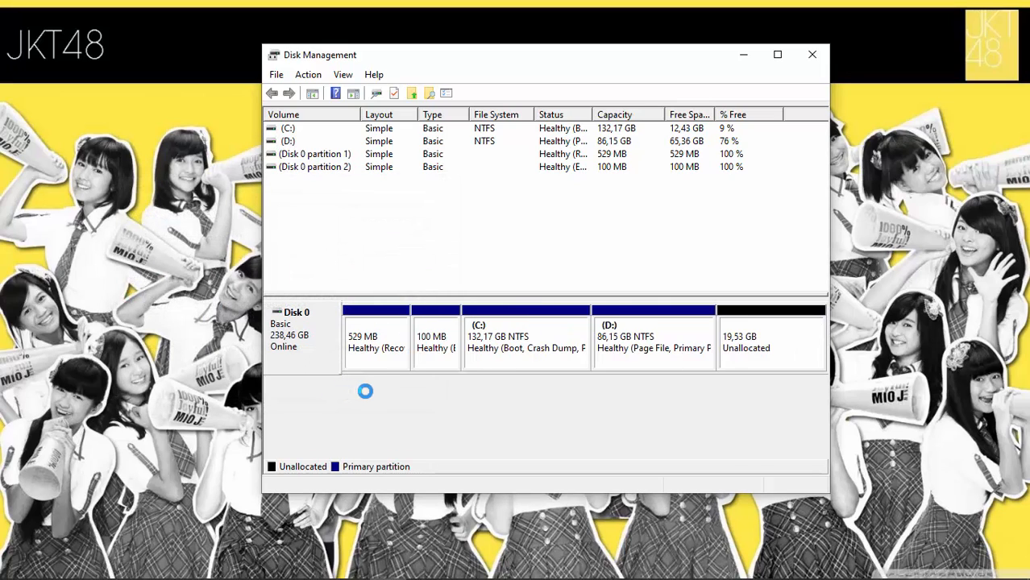
# Step: Examine the new unallocated space beside D:, including its volume creation options, and compare it with C: and D:
pyautogui.click(766, 364)
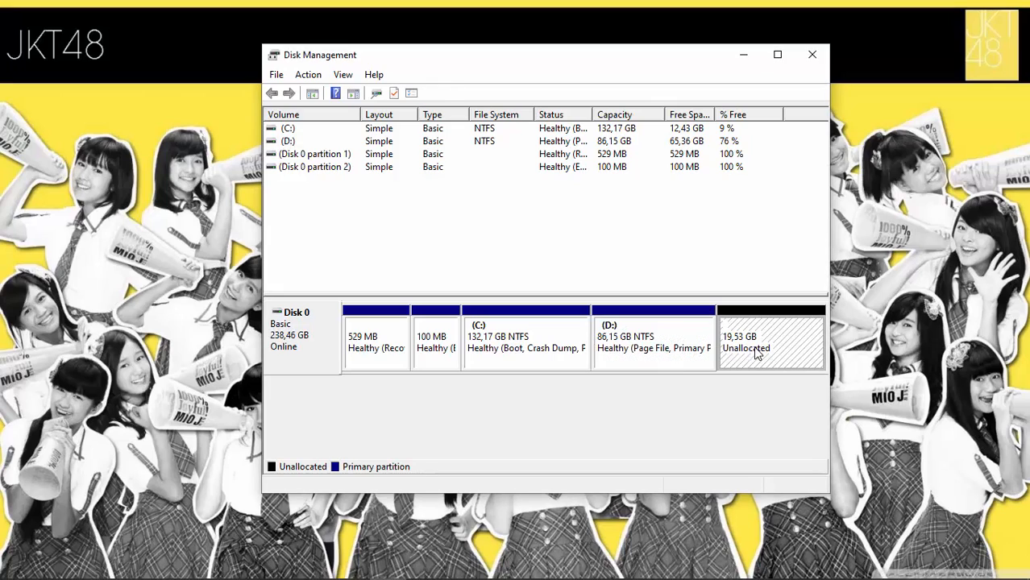
pyautogui.click(658, 350)
pyautogui.click(780, 353)
pyautogui.rightClick(739, 350)
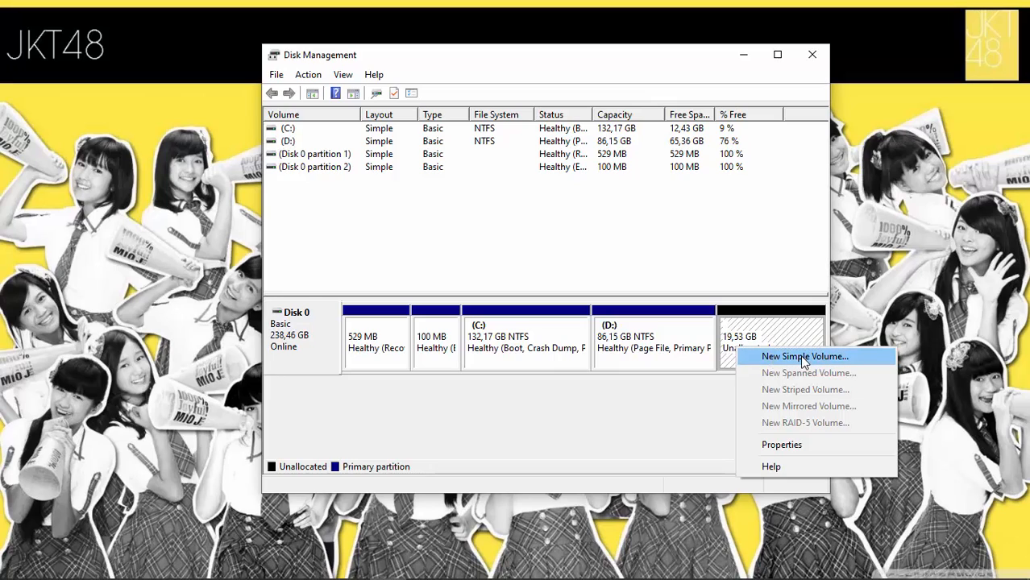
pyautogui.click(639, 351)
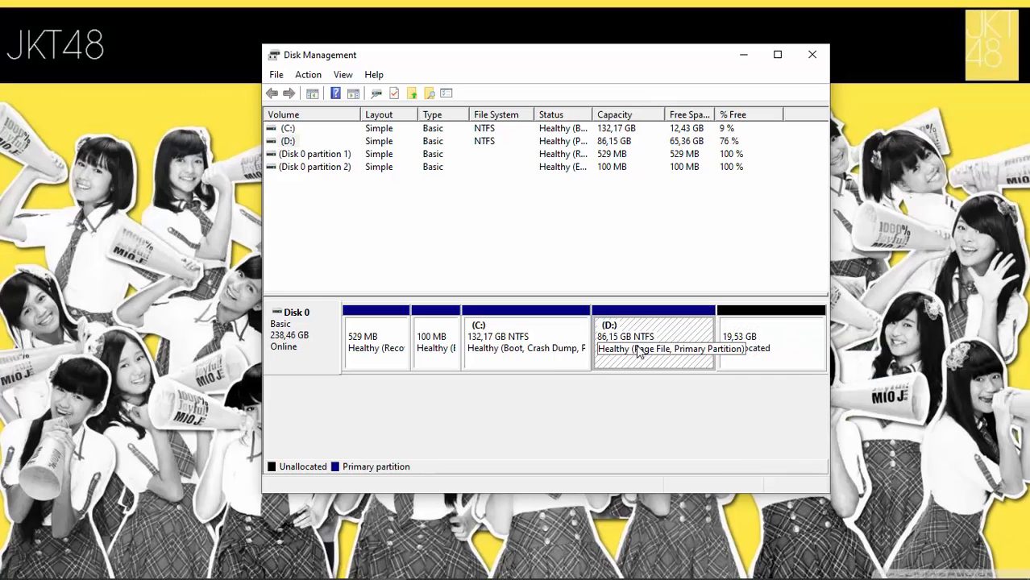
pyautogui.click(509, 339)
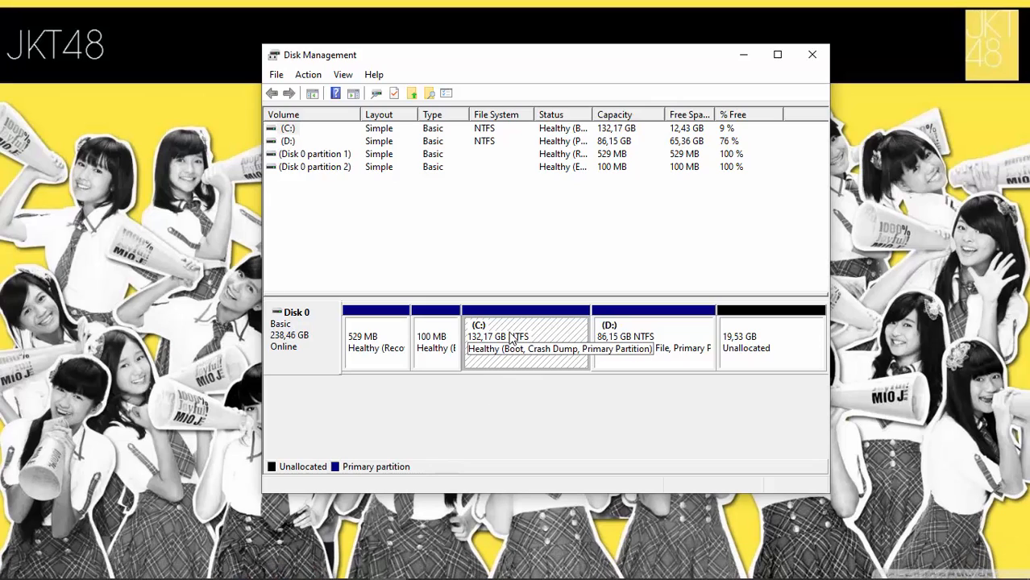
pyautogui.click(640, 354)
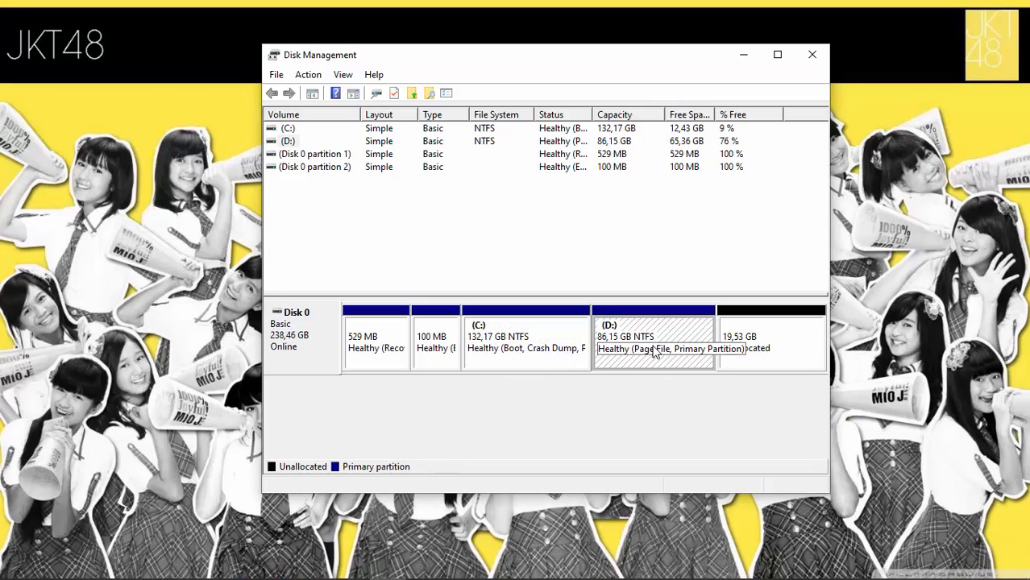
pyautogui.click(762, 346)
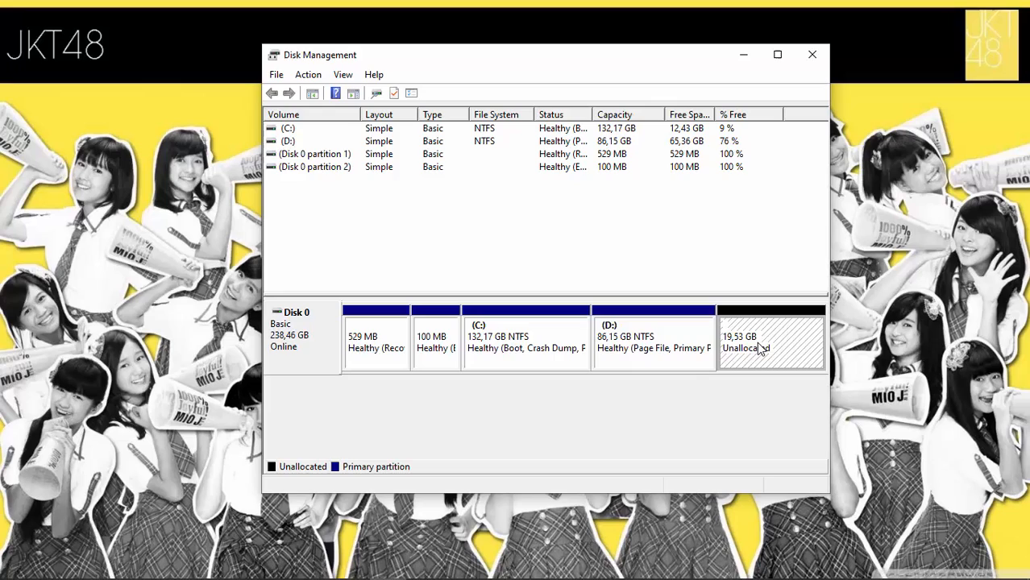
# Step: View the drive letter assignment options for volume D: and close the dialogs without applying a change
pyautogui.click(647, 333)
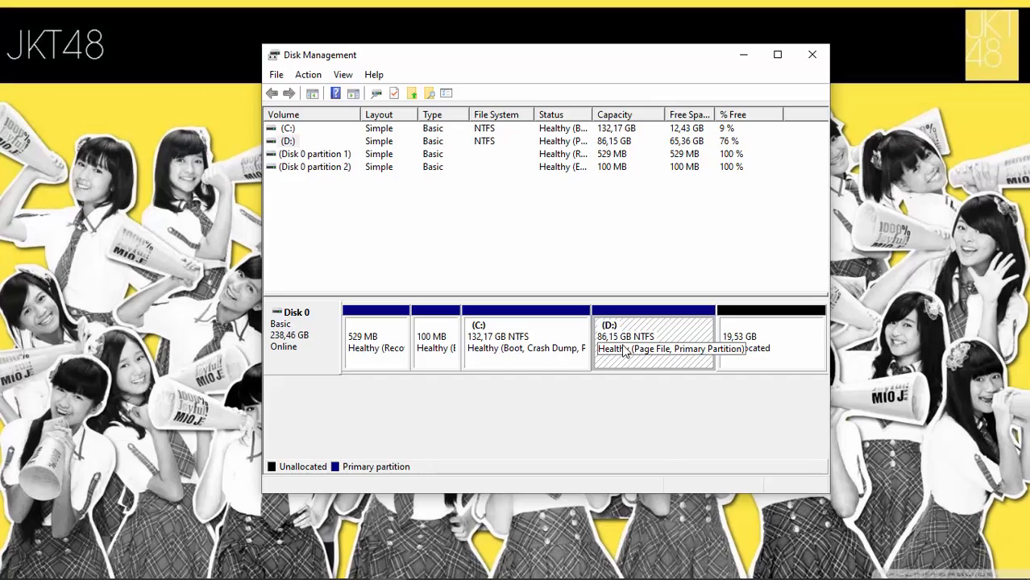
pyautogui.rightClick(624, 351)
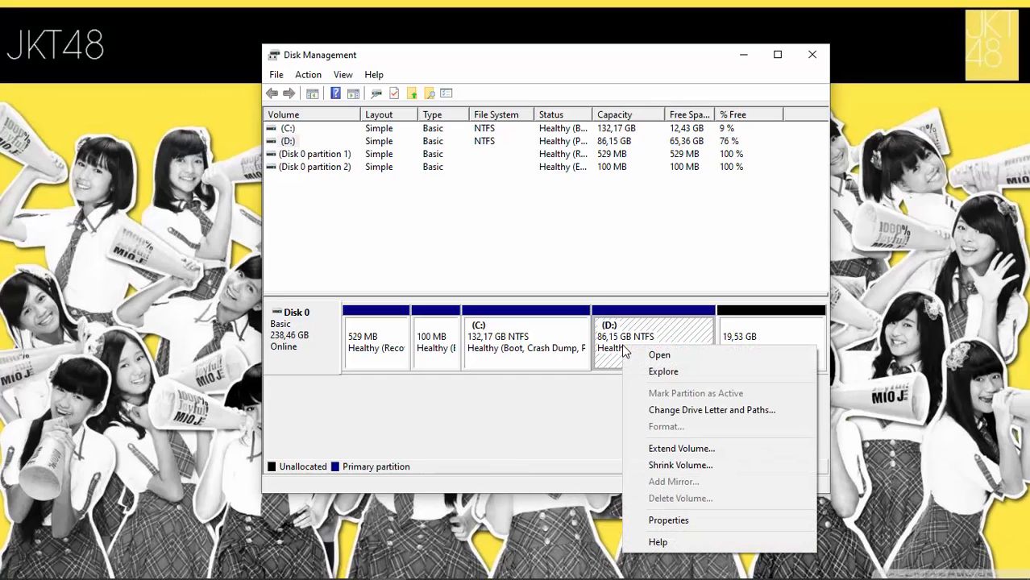
pyautogui.click(691, 414)
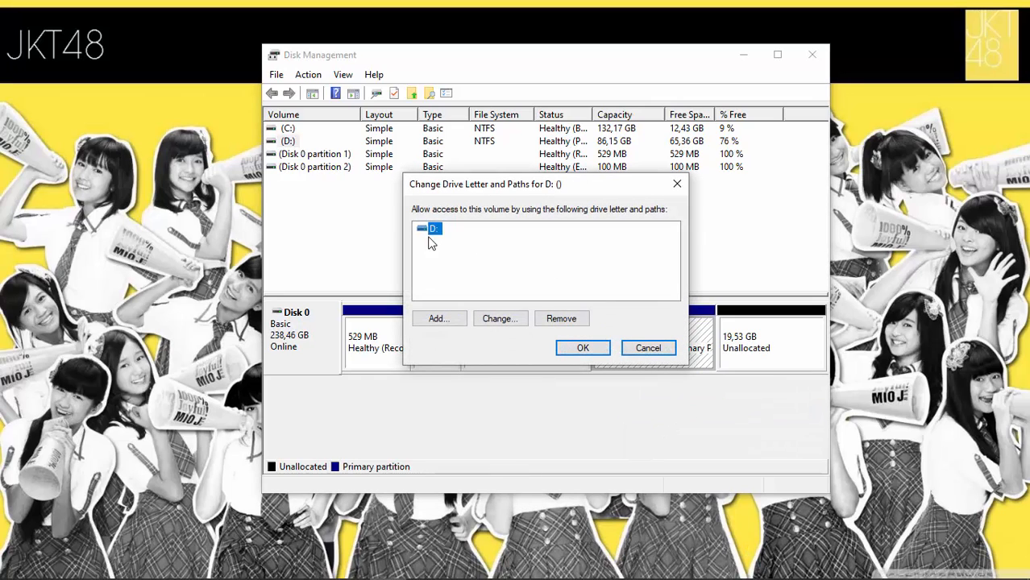
pyautogui.click(516, 320)
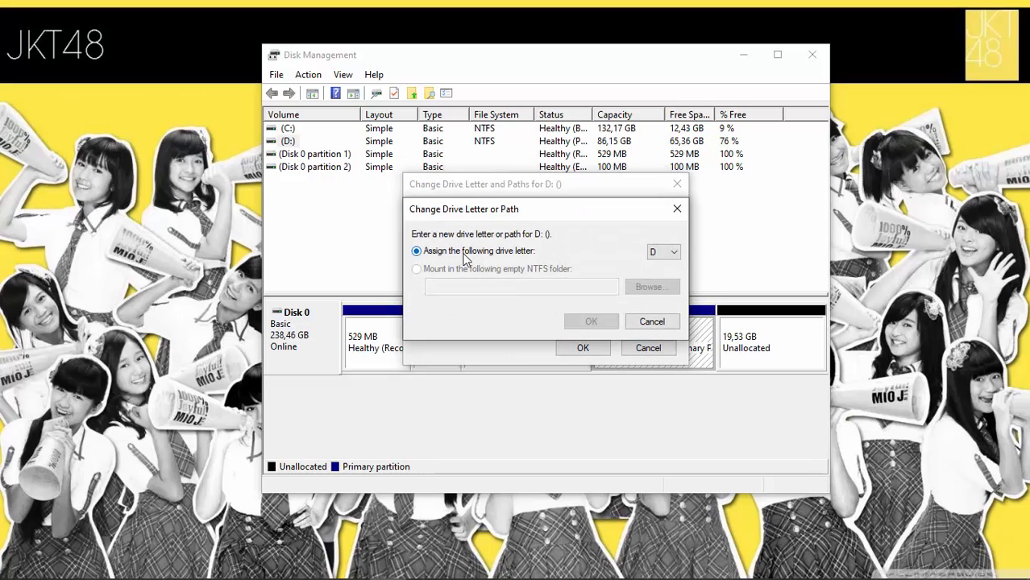
pyautogui.click(663, 252)
pyautogui.click(664, 252)
pyautogui.click(664, 253)
pyautogui.click(662, 254)
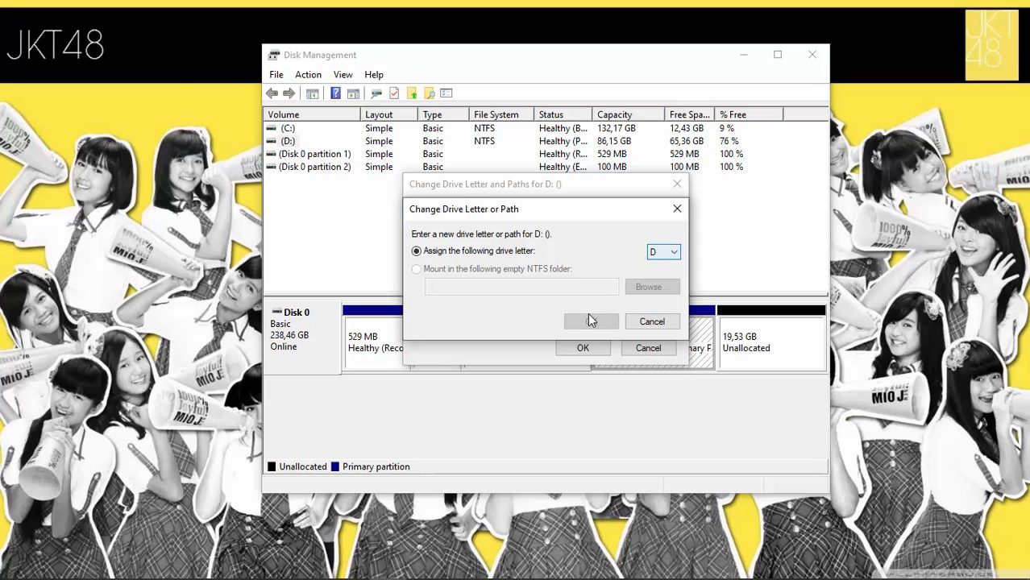
pyautogui.click(648, 323)
pyautogui.click(650, 349)
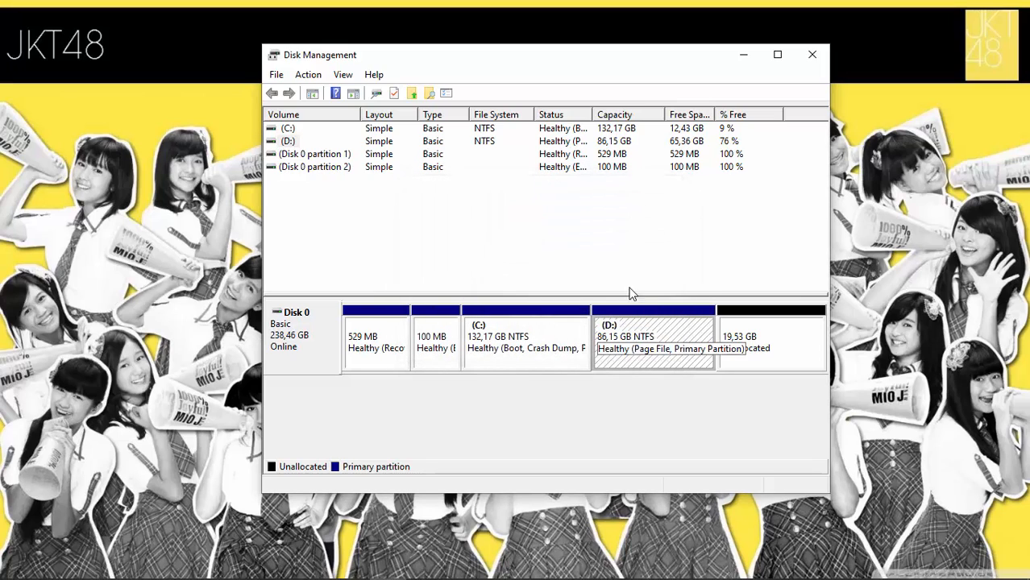